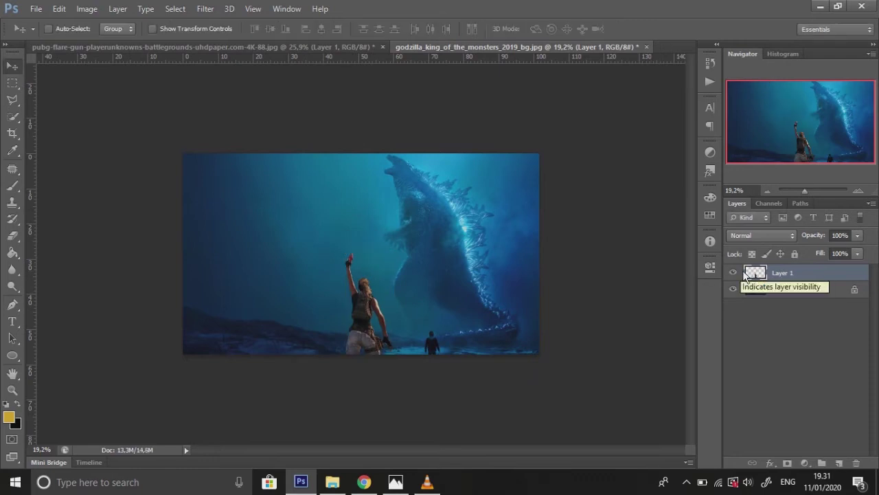
Step: Apply Brightness/Contrast to the armed woman's Layer 1, with Contrast at -50 and slightly reduced Brightness
drag(811, 192, 809, 191)
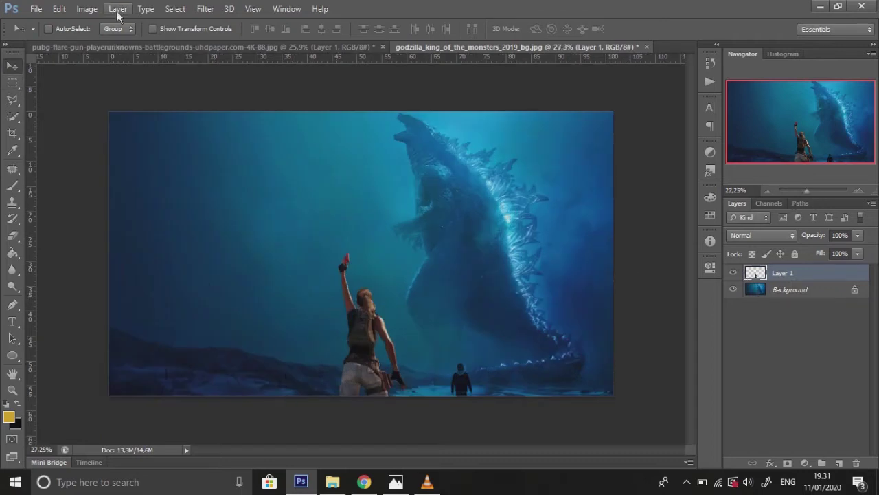
right_click(763, 278)
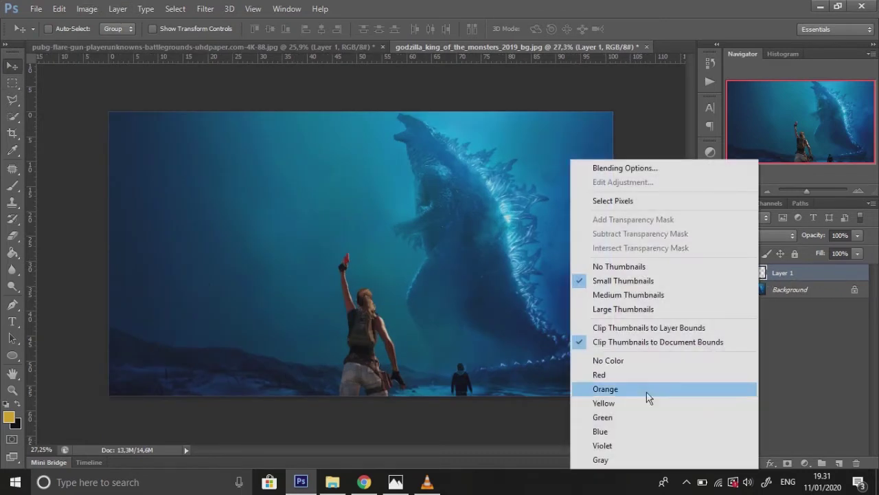
click(92, 8)
click(92, 9)
mouse_move(103, 29)
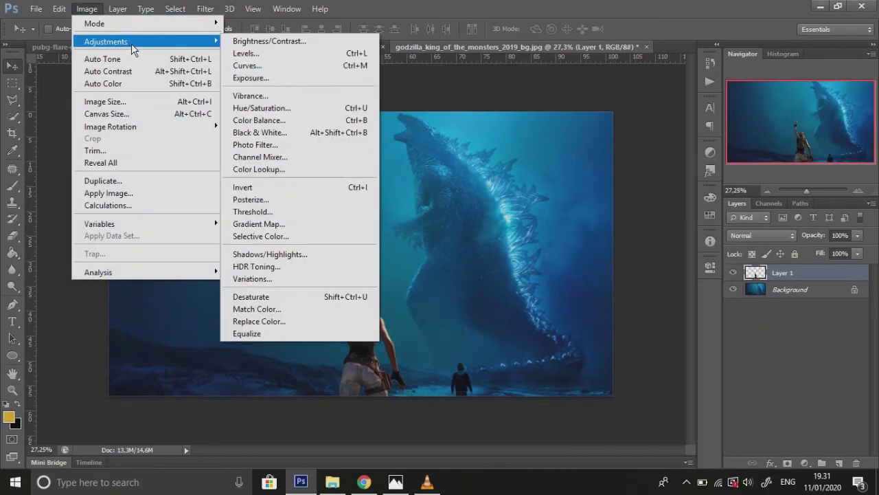
click(275, 29)
drag(610, 219, 530, 214)
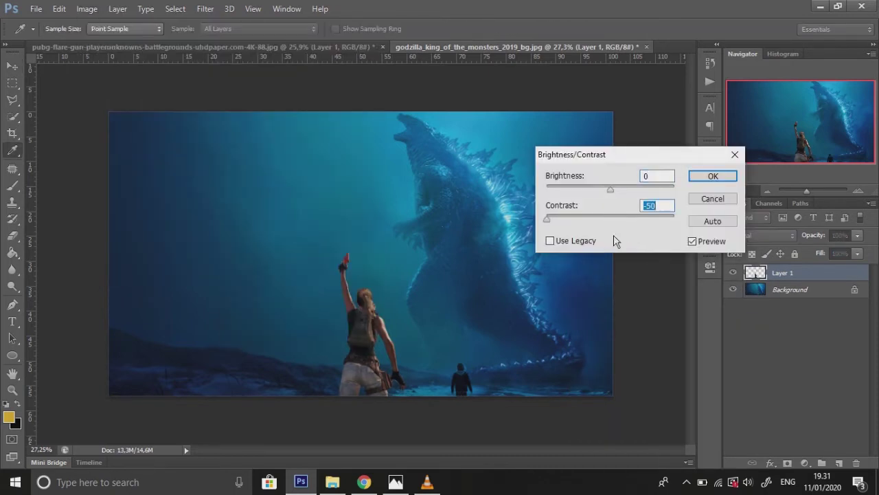
drag(610, 189, 598, 190)
click(713, 176)
key(v)
Step: Apply a Levels adjustment to Layer 1, with the Red channel's midtone input at 0,75 and the Green midtone at 1,00
click(87, 9)
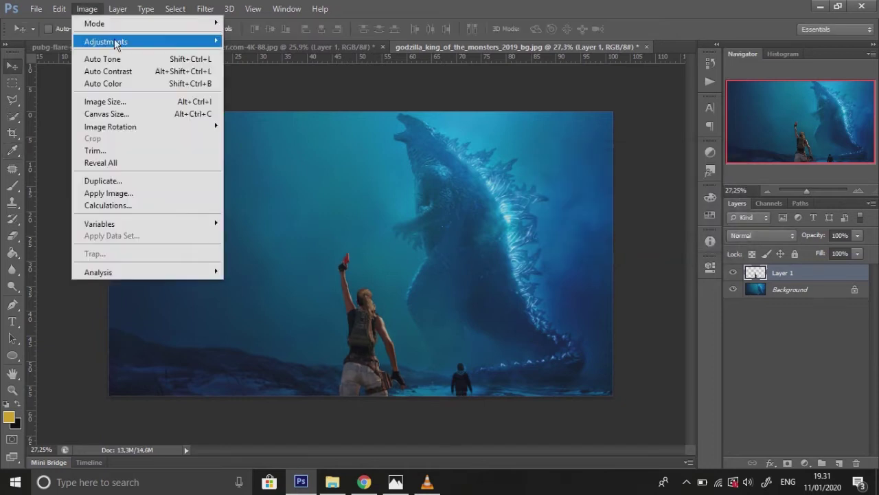
mouse_move(110, 41)
click(245, 53)
click(667, 233)
click(625, 277)
drag(654, 328, 672, 323)
click(647, 233)
click(649, 257)
click(668, 234)
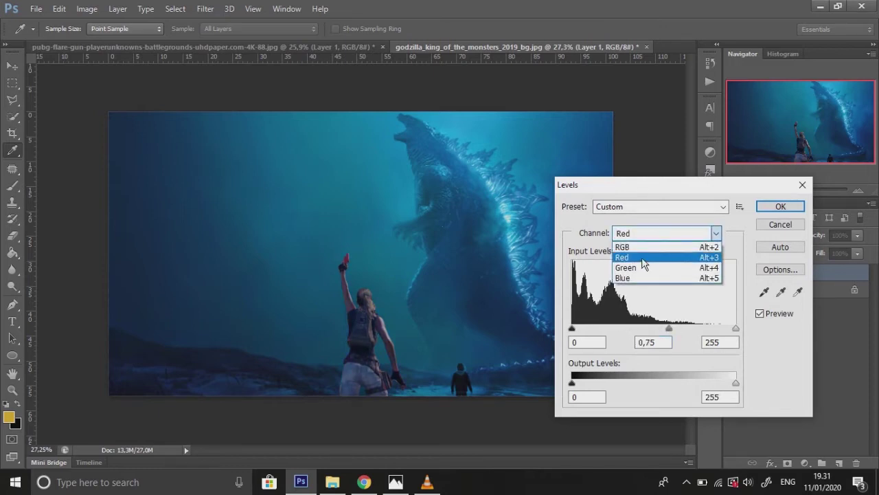
click(645, 267)
click(655, 329)
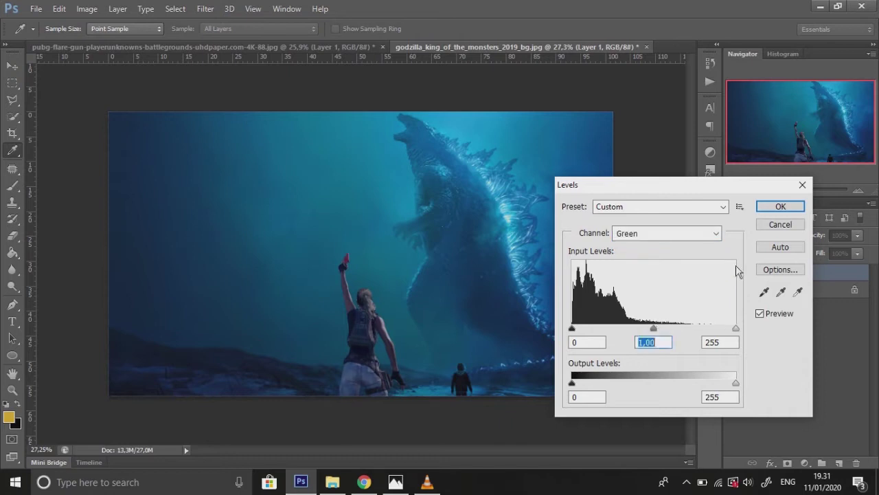
click(781, 206)
key(v)
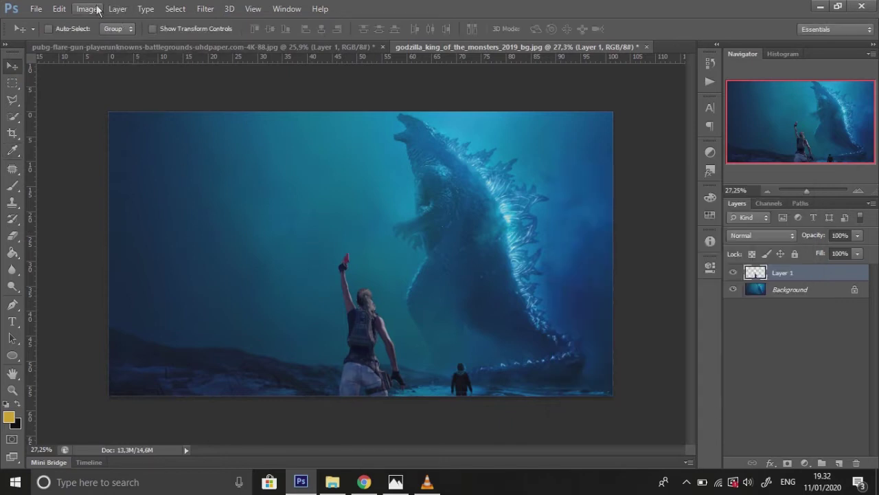
Step: Start a Curves adjustment on Layer 1 and pull the Red curve down to input 141, output 117
click(87, 8)
mouse_move(113, 39)
click(254, 64)
click(676, 140)
click(681, 190)
drag(706, 239, 721, 249)
click(683, 143)
click(667, 156)
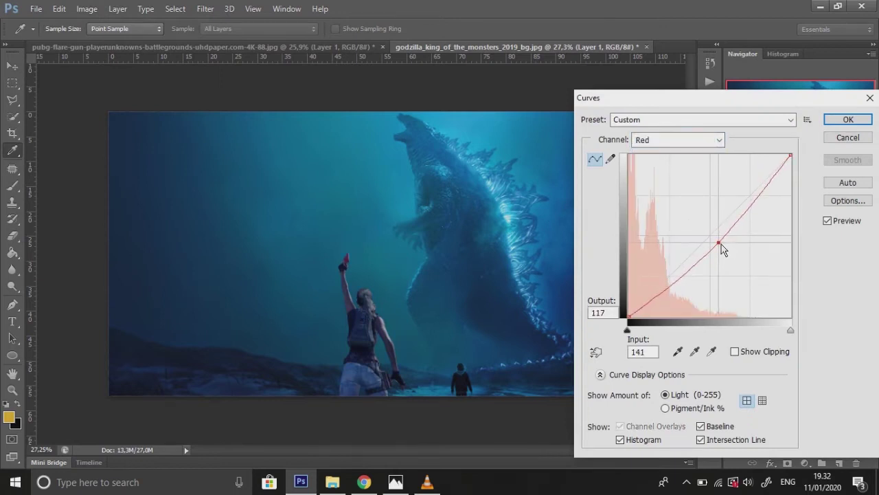
Step: Place a Green curve point at input 123, output 122, and apply the Curves adjustment
click(675, 143)
click(670, 176)
mouse_move(713, 247)
mouse_down()
mouse_move(719, 245)
mouse_move(710, 241)
mouse_up()
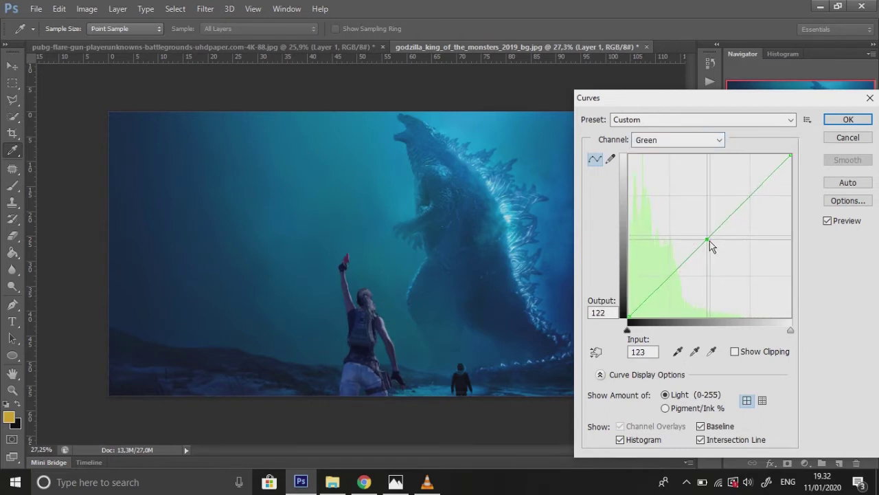
click(847, 119)
Step: Darken Layer 1 with an Exposure adjustment of -0,76 and an Offset of -0,0016
click(86, 8)
mouse_move(137, 41)
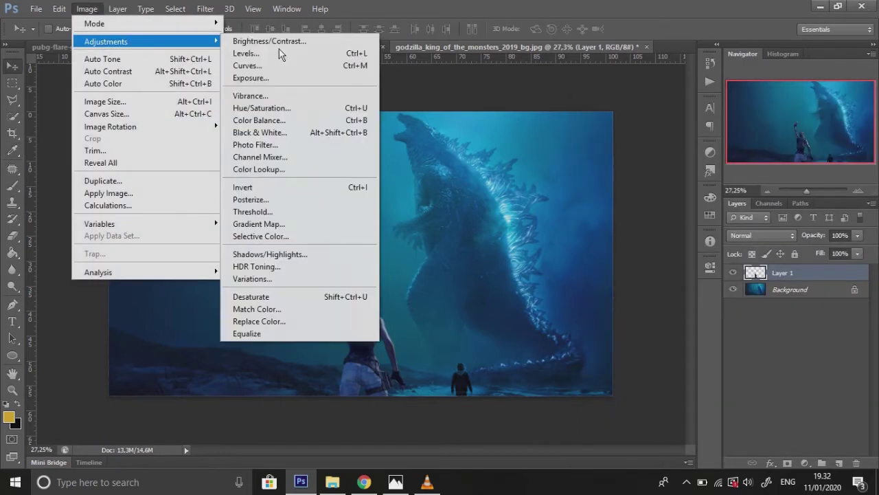
click(281, 78)
drag(674, 241, 678, 274)
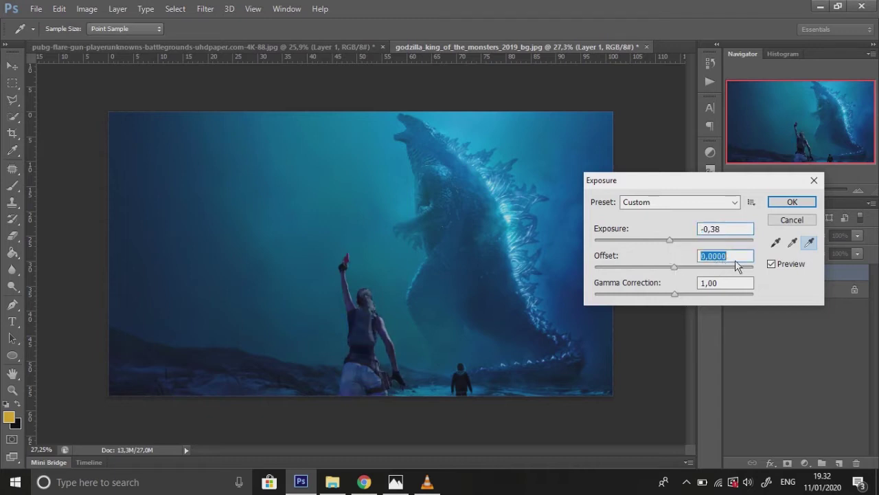
scroll(721, 264, down, 12)
drag(669, 240, 666, 242)
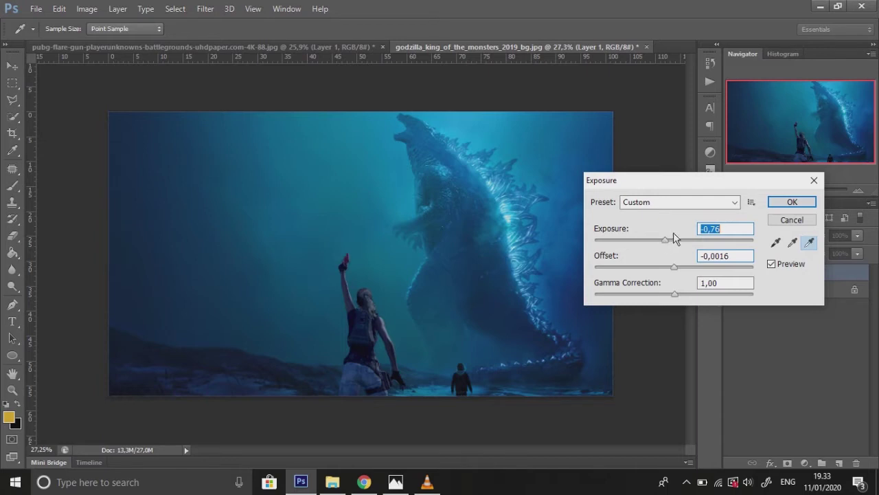
click(792, 202)
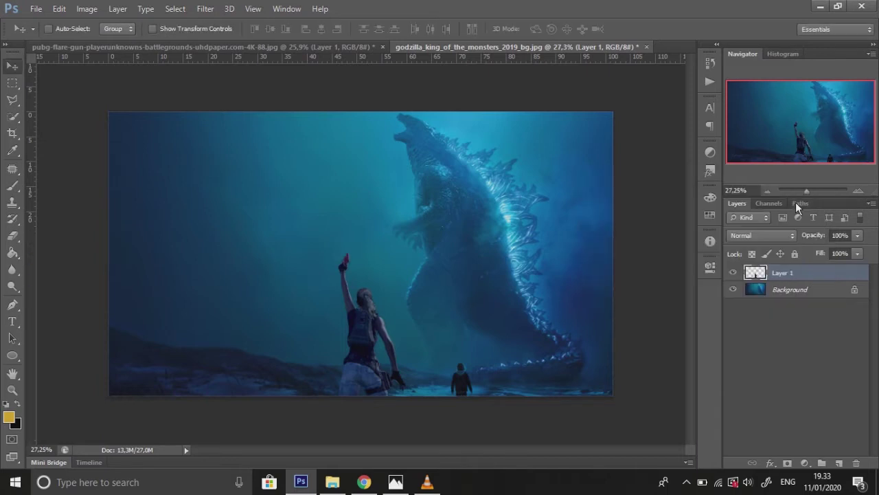
Step: Add a Curves adjustment layer above Layer 1 and use its channel curves to brighten the image and shift it towards blue
drag(809, 191, 811, 191)
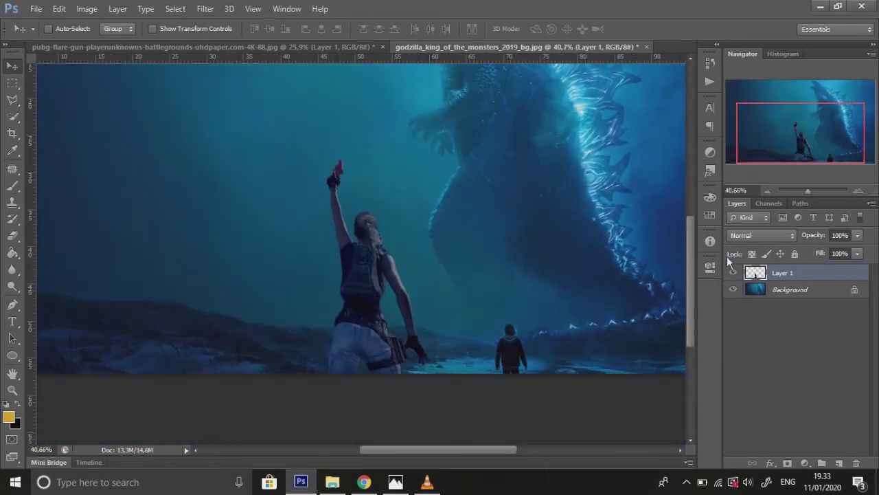
click(805, 463)
click(770, 261)
click(591, 291)
click(614, 369)
drag(613, 369, 599, 347)
click(600, 294)
click(566, 336)
click(599, 291)
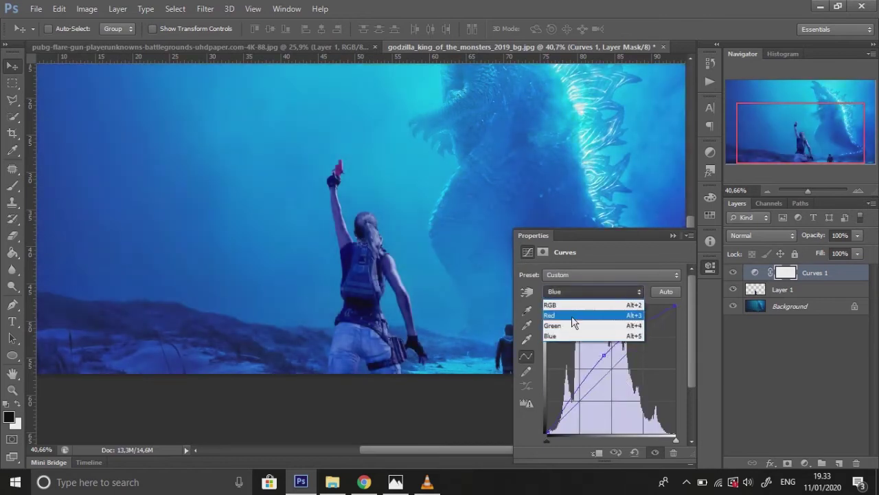
click(550, 315)
click(675, 235)
right_click(790, 274)
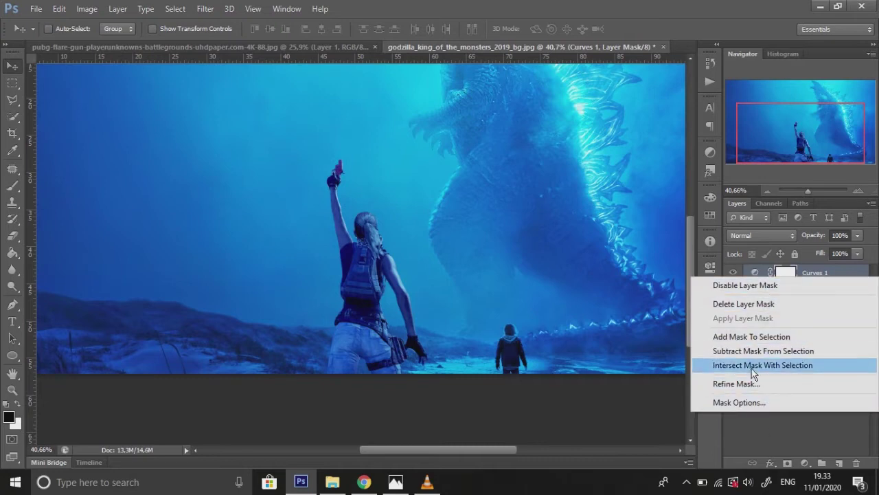
click(751, 336)
right_click(563, 263)
click(12, 118)
right_click(425, 156)
click(491, 166)
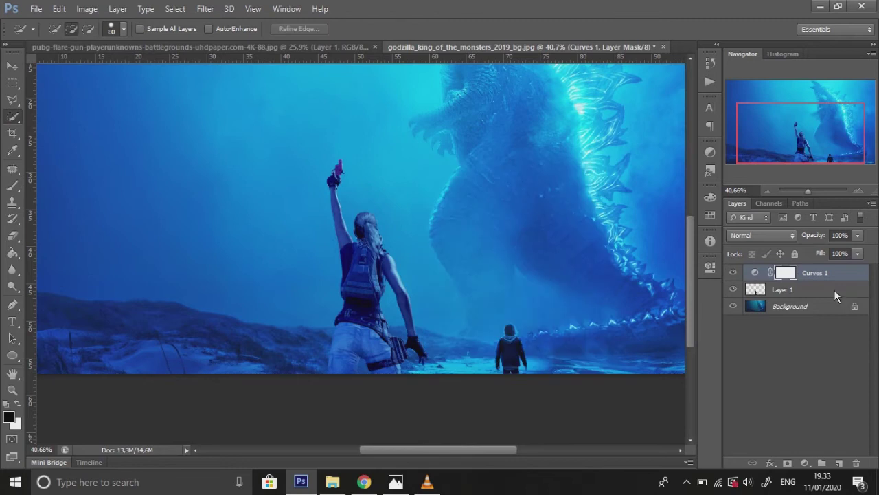
double_click(829, 275)
Step: Invert the Curves 1 mask to black and clip the Curves layer to Layer 1
click(785, 273)
key(ctrl+i)
click(813, 190)
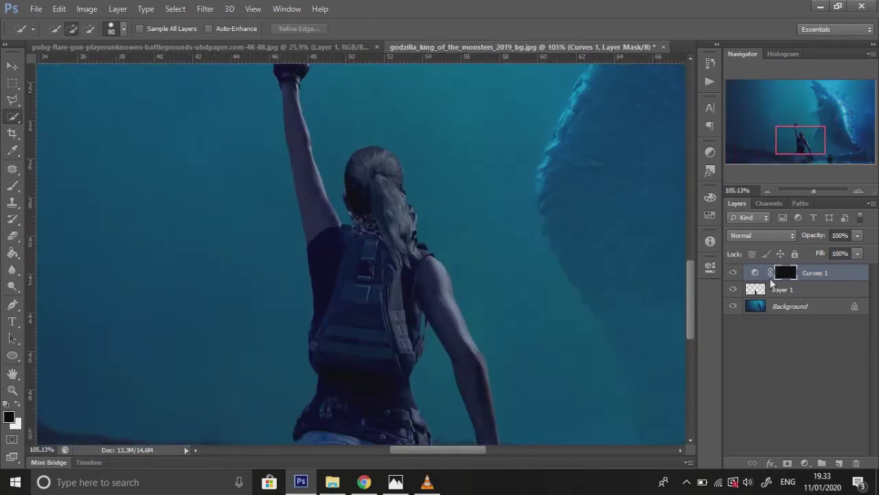
right_click(813, 280)
click(591, 207)
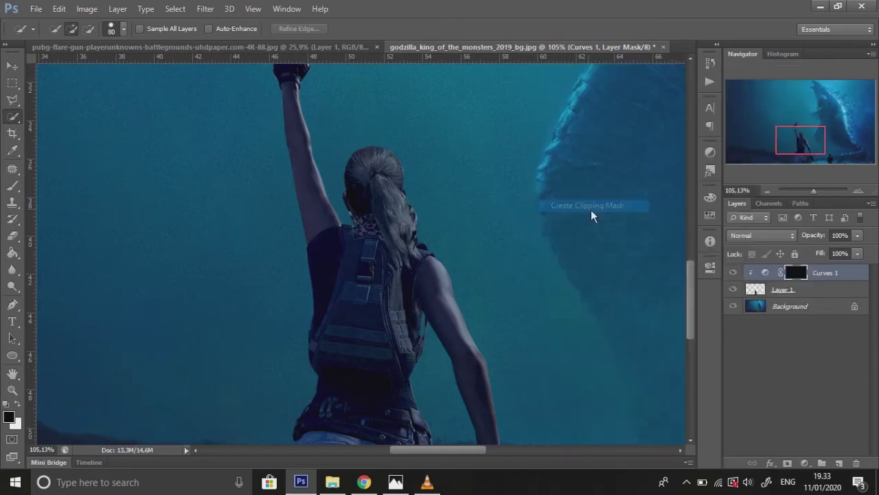
key(ctrl+i)
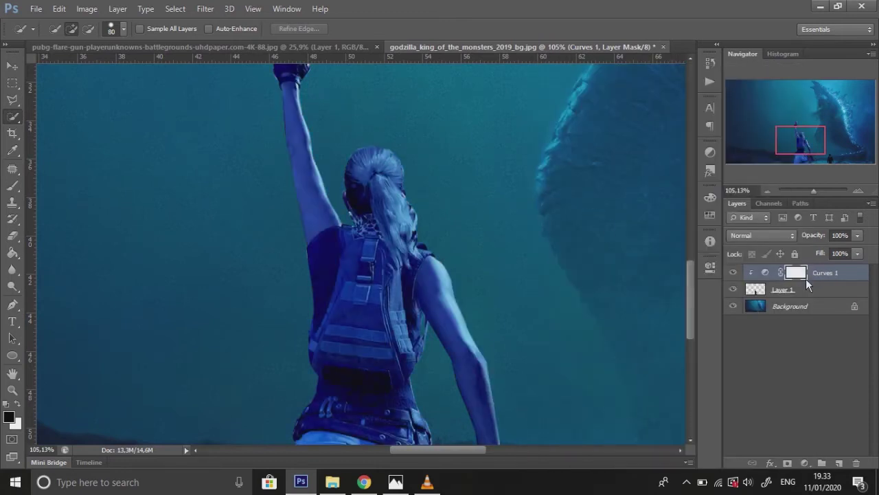
key(ctrl+i)
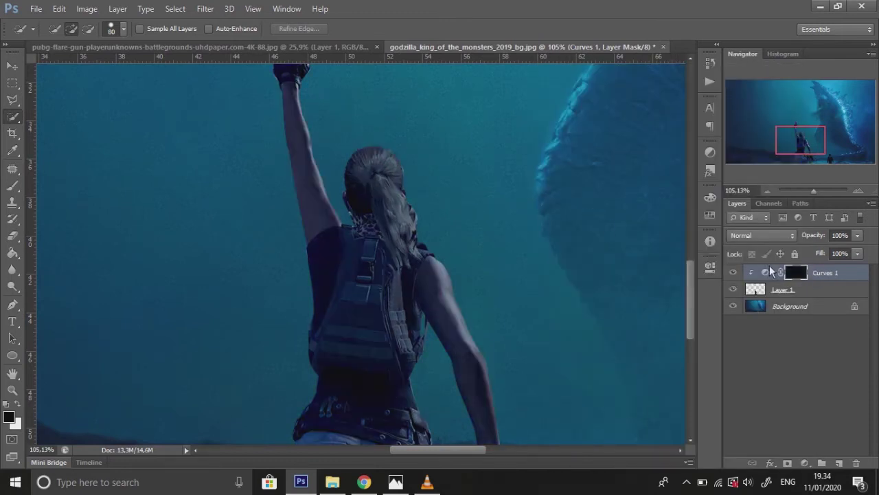
Step: Set up a soft round brush of 44 px with 0% hardness and white as the foreground colour
click(13, 187)
right_click(455, 231)
click(519, 319)
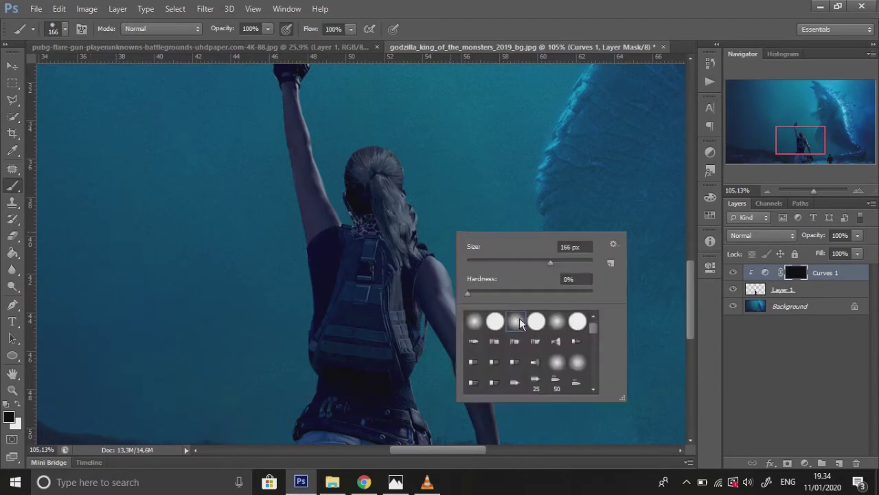
click(496, 261)
key(Return)
key(x)
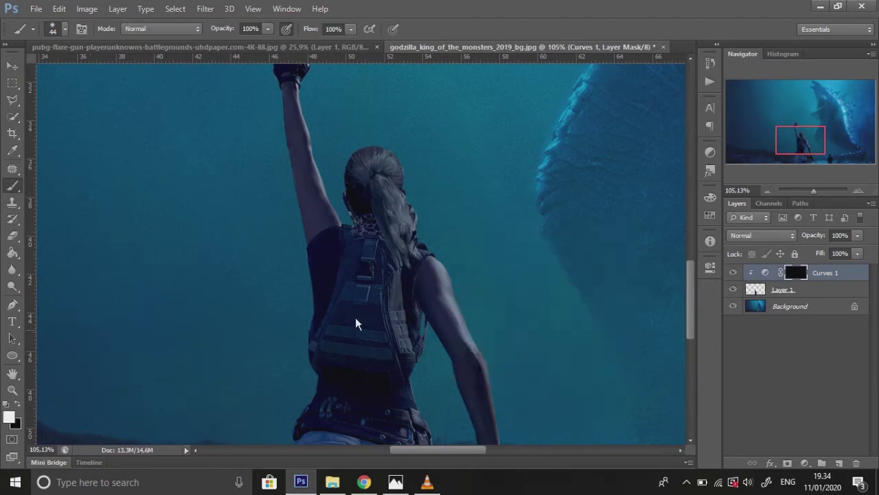
Step: Paint white on the Curves mask at 57% brush opacity to highlight the woman's lowered arm, belt area and ponytail
scroll(524, 416, down, 3)
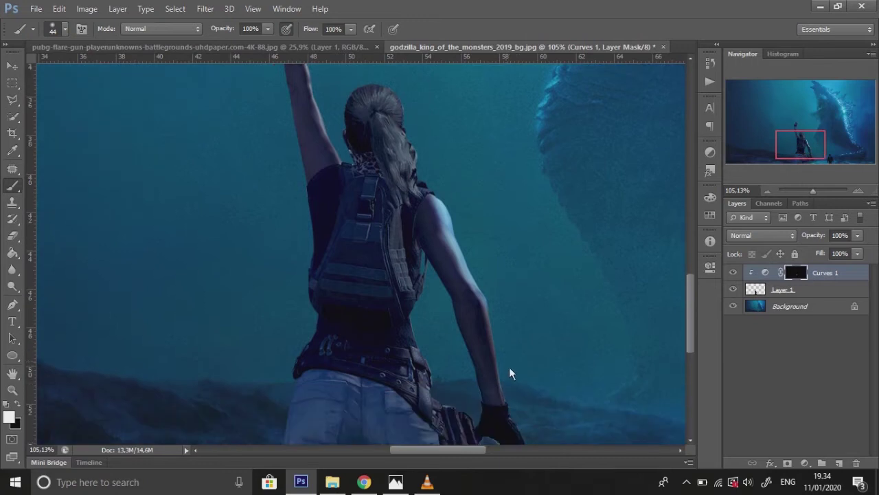
scroll(535, 404, down, 2)
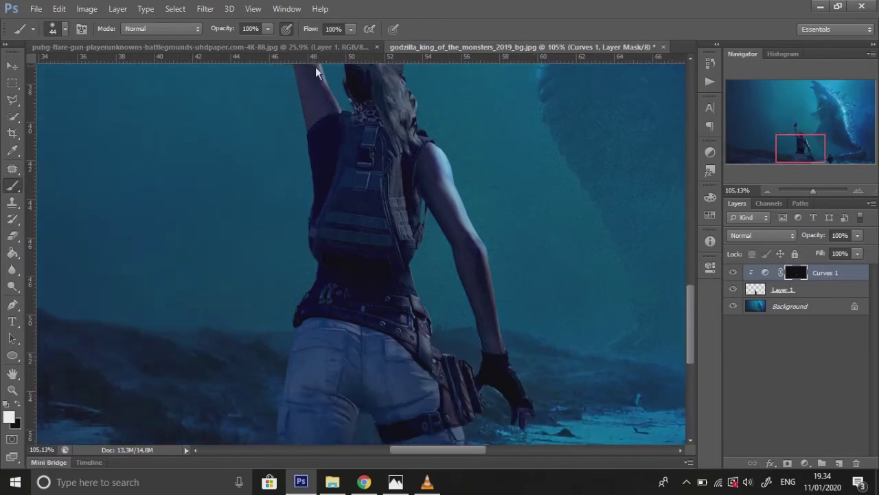
scroll(316, 67, up, 3)
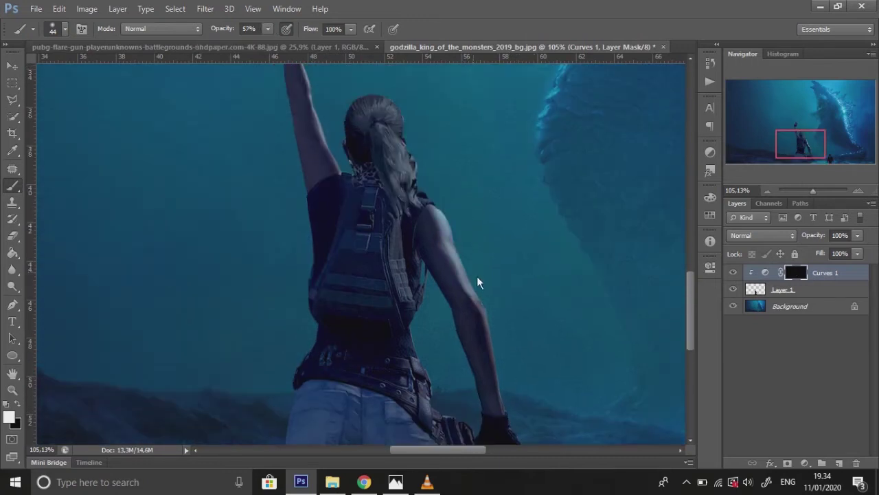
scroll(535, 402, down, 2)
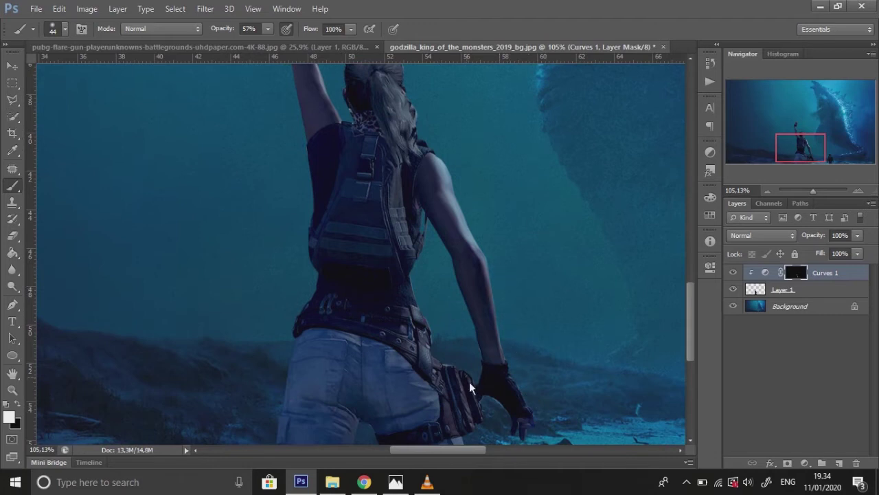
scroll(422, 275, up, 3)
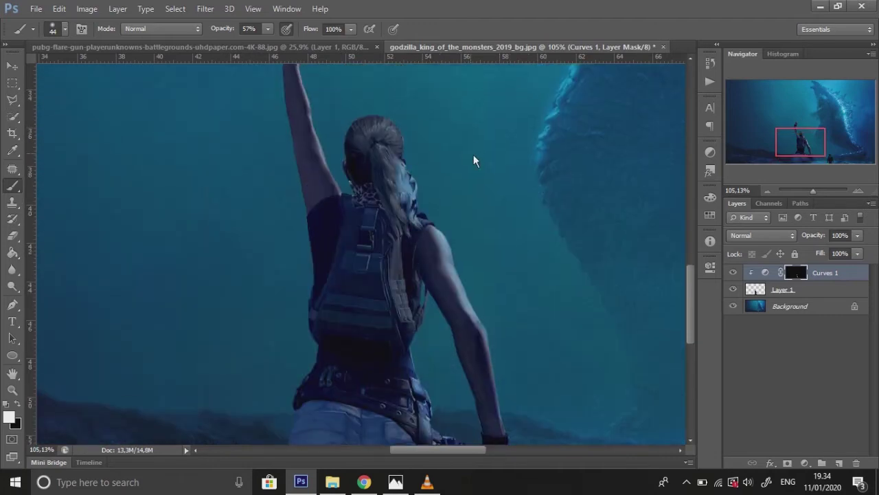
scroll(417, 203, up, 2)
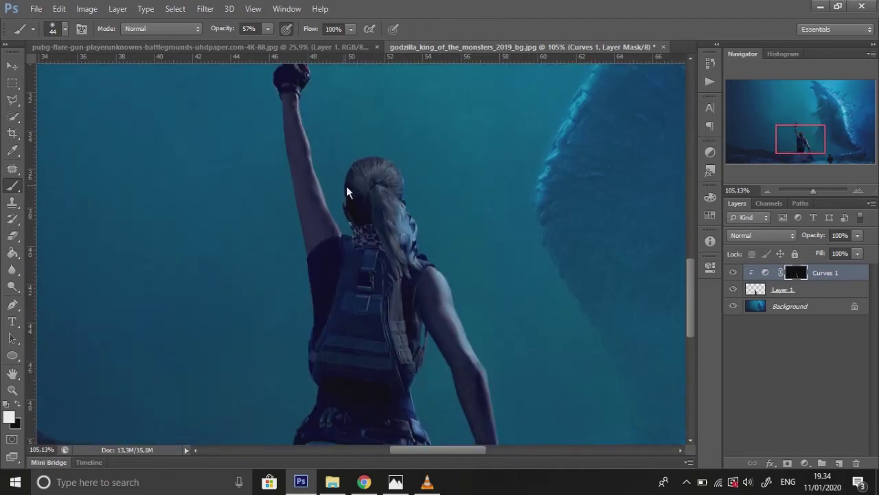
Step: Reduce the brush to 25 px and paint highlights on the Curves mask along the woman's head and raised arm
key([)
key([)
scroll(315, 182, up, 4)
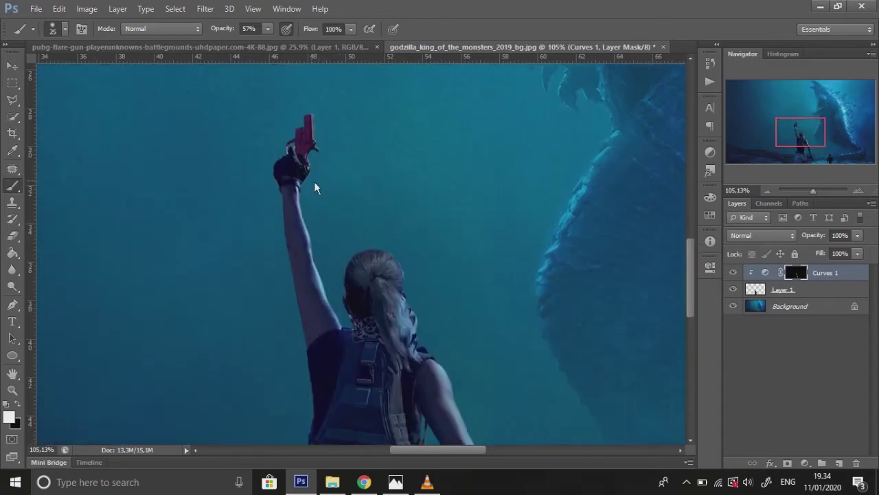
drag(300, 211, 307, 185)
scroll(413, 247, down, 2)
Step: Lower the brush opacity to 31% and paint softer highlights over the woman's hair, back and waist on the Curves mask
click(268, 30)
drag(269, 42, 254, 44)
click(387, 247)
mouse_move(386, 247)
mouse_down()
mouse_move(403, 296)
mouse_move(389, 254)
mouse_up()
scroll(435, 293, down, 7)
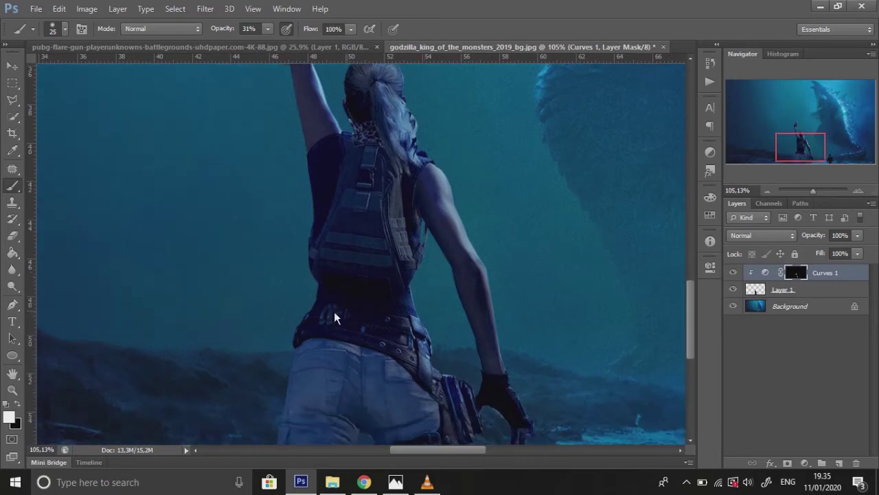
scroll(335, 317, down, 5)
scroll(362, 251, up, 11)
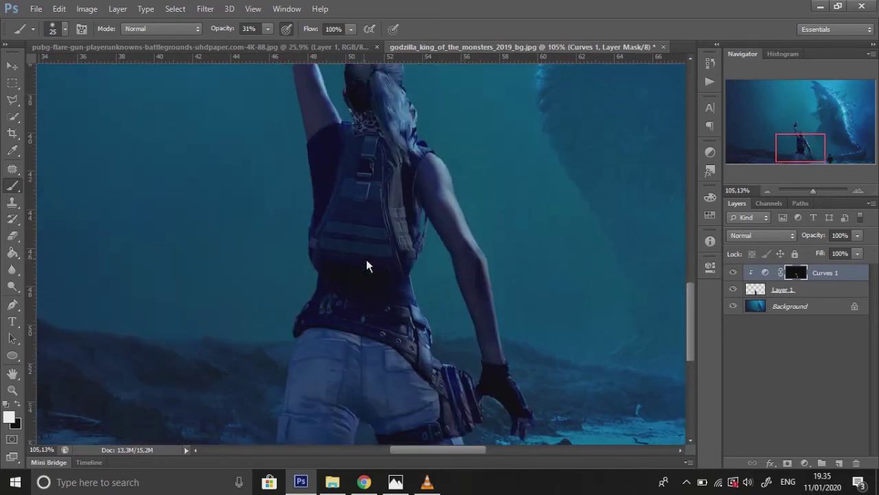
Step: Readjust the brush opacity and size and add a highlight to the upper backpack on the Curves mask
click(268, 29)
click(262, 43)
right_click(403, 198)
click(364, 198)
scroll(465, 316, down, 1)
Step: Set the brush to 60 px and 65% opacity and paint broader highlights beside the woman's lowered arm on the Curves mask
drag(814, 191, 812, 192)
drag(801, 124, 813, 139)
right_click(356, 293)
drag(395, 323, 405, 323)
click(268, 30)
drag(266, 43, 298, 44)
click(333, 299)
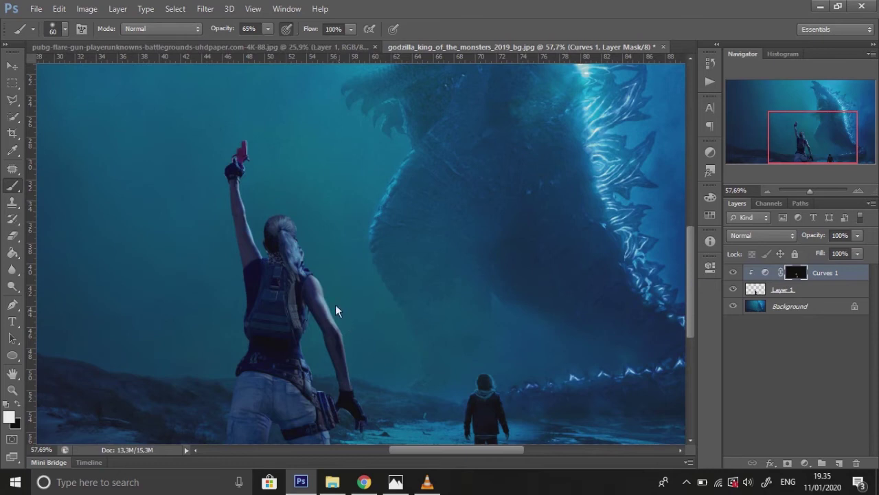
drag(812, 190, 812, 196)
drag(791, 143, 792, 144)
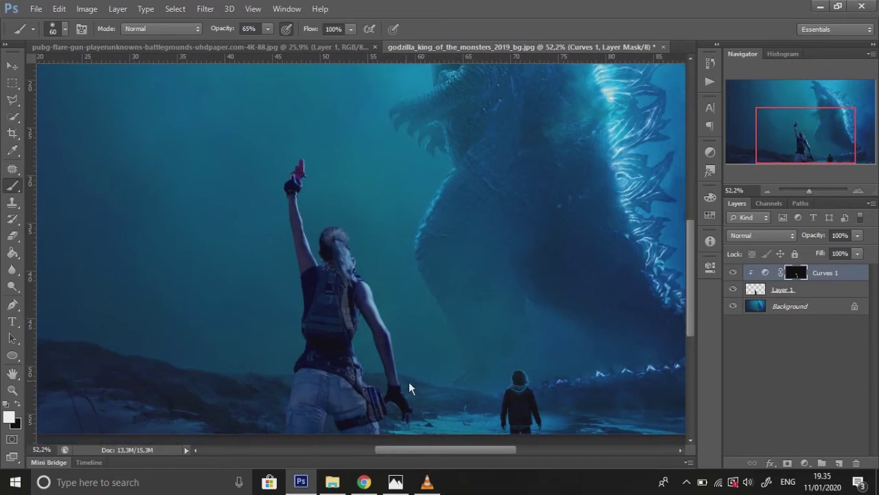
Step: Add a darkening Curves adjustment layer above Curves 1 and clip it to the woman's layer
click(766, 273)
click(806, 464)
click(762, 259)
drag(616, 366, 623, 378)
click(677, 235)
right_click(766, 276)
right_click(854, 277)
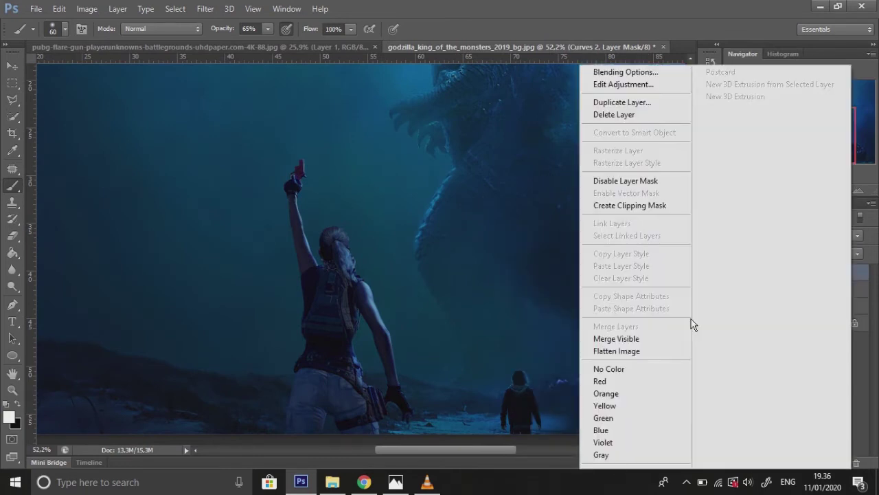
click(634, 205)
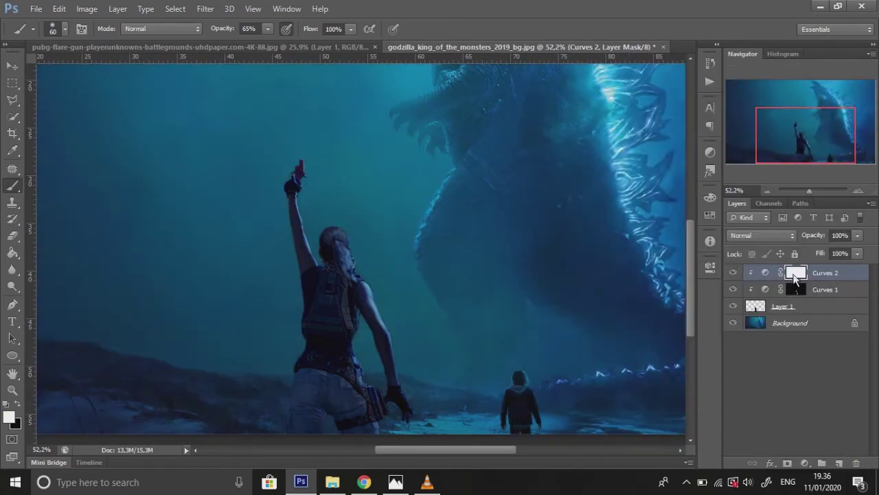
Step: Invert the Curves 2 mask and try painting shadow over the woman's back and legs with a 162 px brush, undoing the last stroke
key(ctrl+i)
right_click(379, 285)
click(473, 316)
click(307, 407)
drag(319, 317, 341, 431)
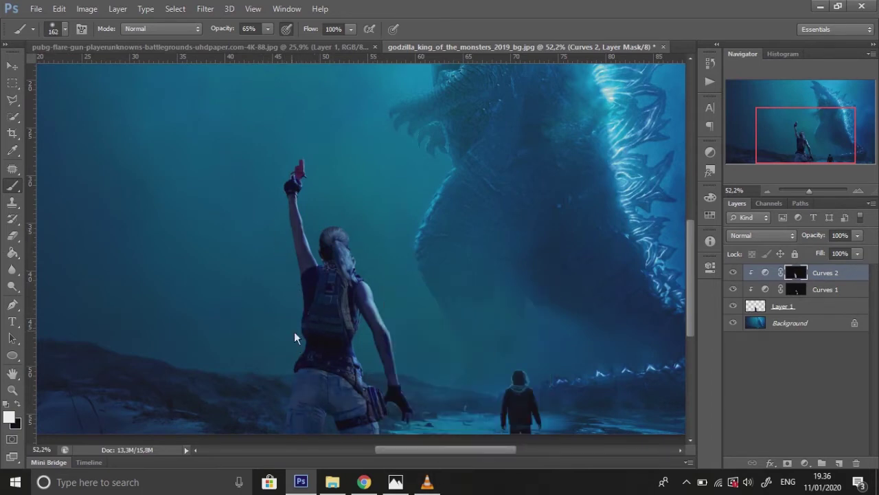
key(ctrl+z)
Step: Set the brush to 101 px and paint shadows over the woman's back and jeans on the Curves 2 mask
right_click(336, 287)
click(410, 316)
click(302, 282)
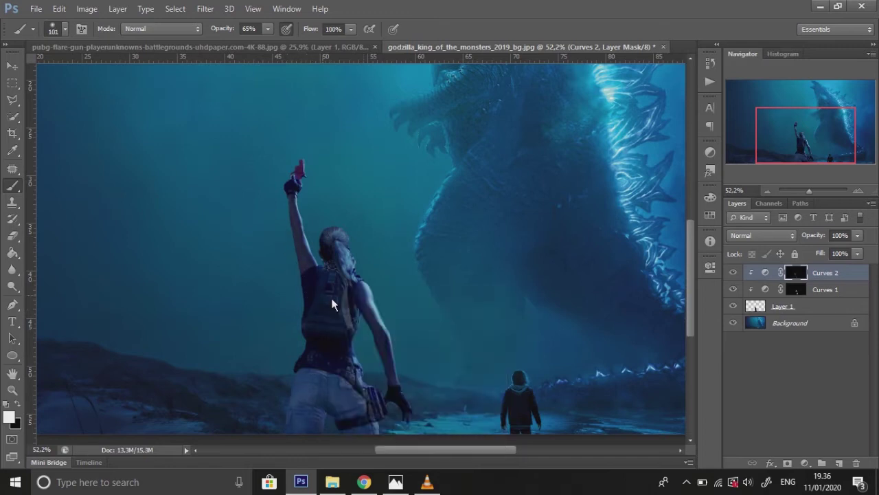
drag(297, 432, 310, 407)
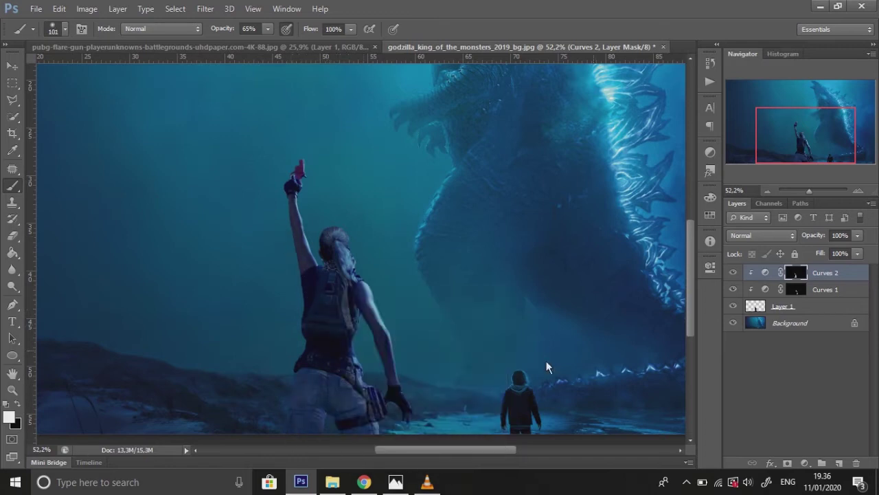
Step: View the whole composite and toggle the visibility of Curves 2 and Curves 1 to compare the woman's shading
click(806, 190)
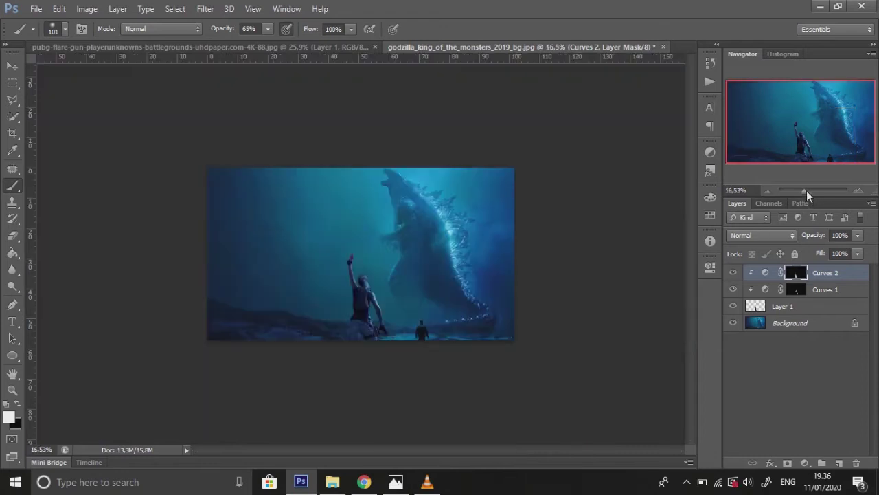
click(809, 191)
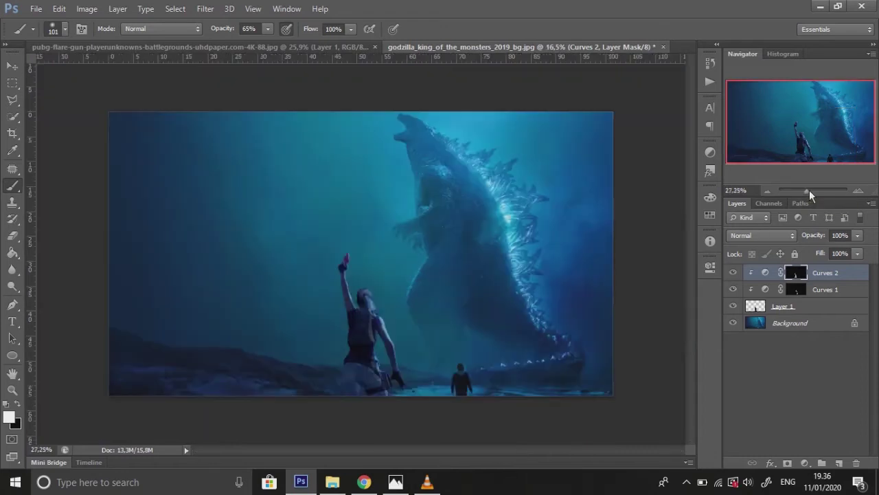
click(733, 272)
click(736, 275)
click(740, 287)
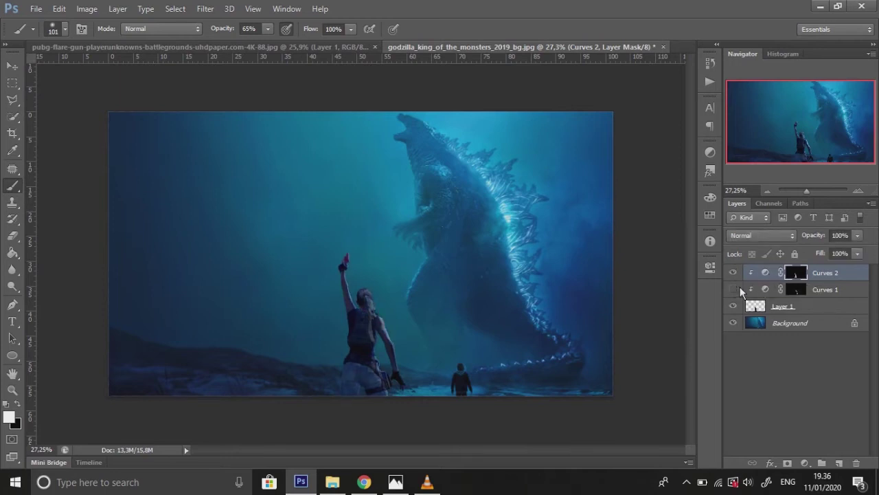
click(739, 287)
click(740, 288)
click(740, 287)
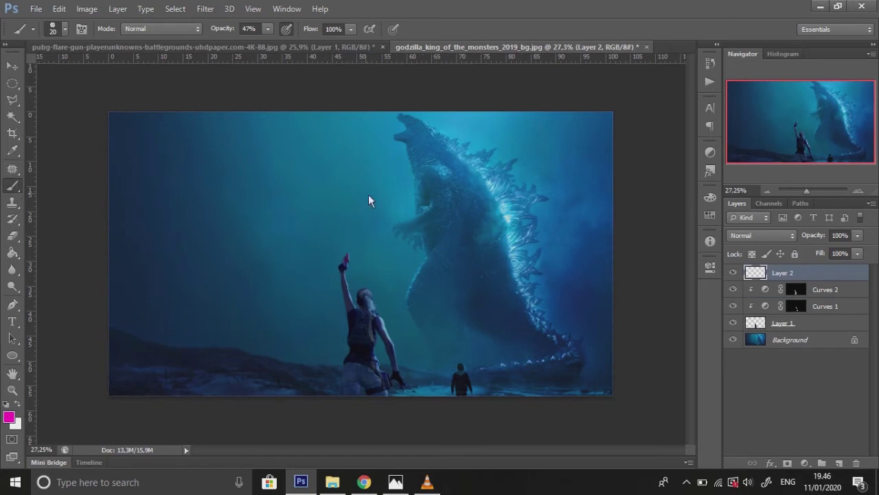
Step: Choose a rain brush preset at 966 px and make white the foreground colour
right_click(370, 194)
scroll(514, 333, down, 3)
scroll(514, 338, up, 5)
click(474, 332)
click(784, 156)
click(17, 404)
key(bracketright)
key(bracketright)
key(bracketright)
key(bracketright)
key(bracketright)
key(bracketright)
key(bracketright)
right_click(373, 216)
click(412, 360)
click(779, 134)
Step: Stamp white rain streaks across the entire image on Layer 2
click(566, 160)
click(156, 147)
click(270, 148)
click(352, 153)
click(448, 154)
click(164, 265)
click(278, 267)
click(399, 280)
click(512, 276)
click(159, 374)
click(309, 376)
click(426, 384)
click(554, 392)
click(231, 375)
Step: Move the rain layer beneath the woman's layer and apply a Motion Blur to it
click(12, 65)
drag(751, 281, 813, 335)
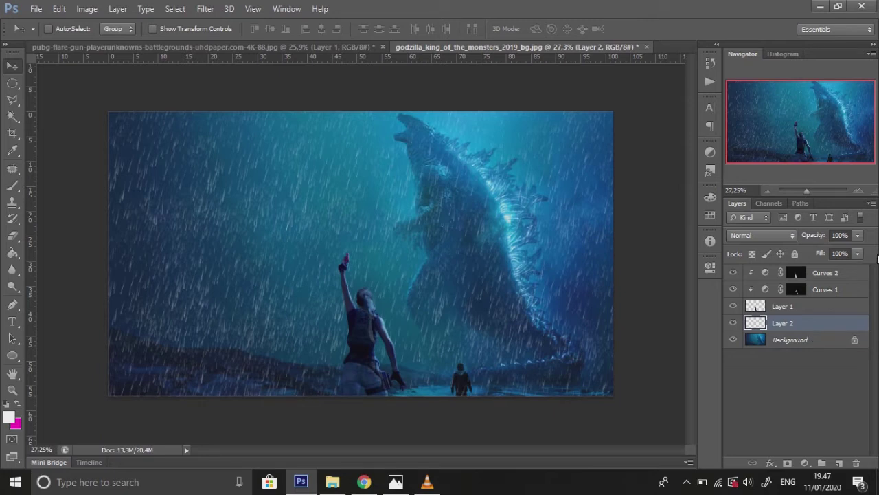
click(205, 8)
mouse_move(243, 138)
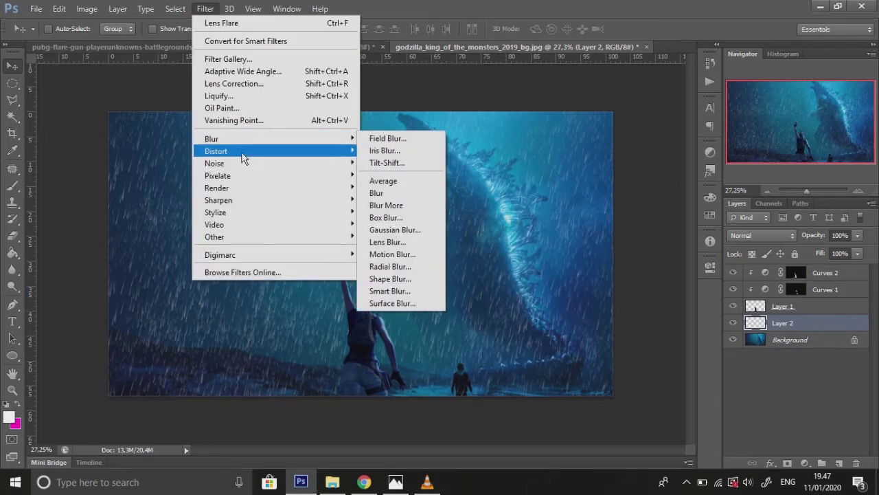
click(406, 255)
drag(589, 359, 581, 359)
click(725, 159)
click(857, 236)
Step: Softly erase parts of the rain on Layer 2 at 43% opacity, using a 380 px and a smaller 267 px eraser
click(14, 187)
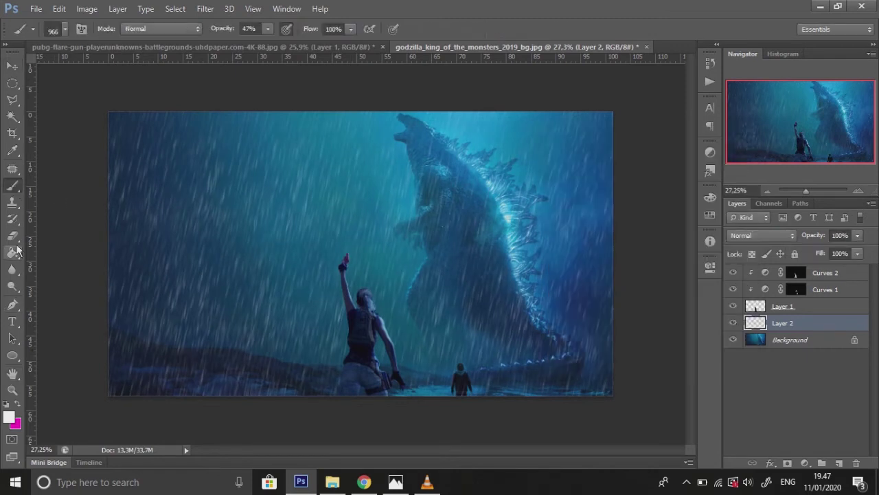
click(13, 236)
right_click(228, 211)
click(329, 302)
click(344, 243)
drag(220, 30, 183, 44)
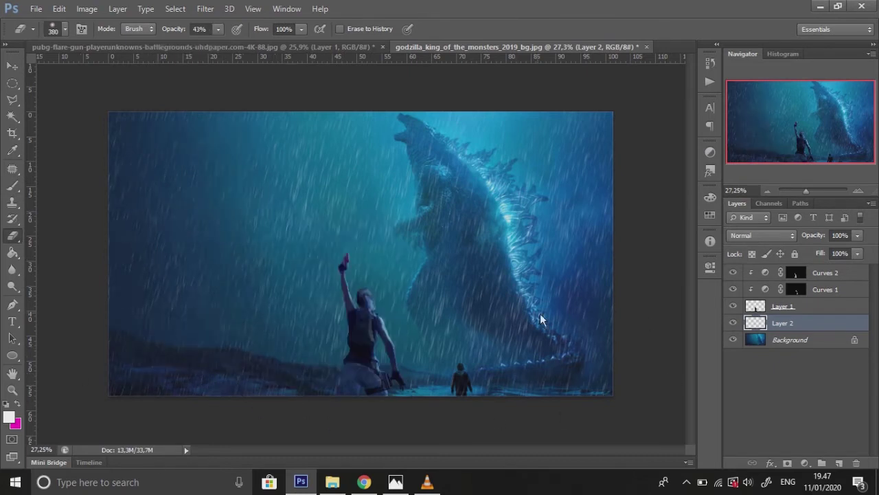
right_click(518, 257)
drag(636, 289, 628, 290)
click(481, 284)
Step: Try stamping rain over the woman on a new layer clipped to her, and delete that layer
click(763, 308)
click(838, 463)
click(12, 186)
key(bracketright)
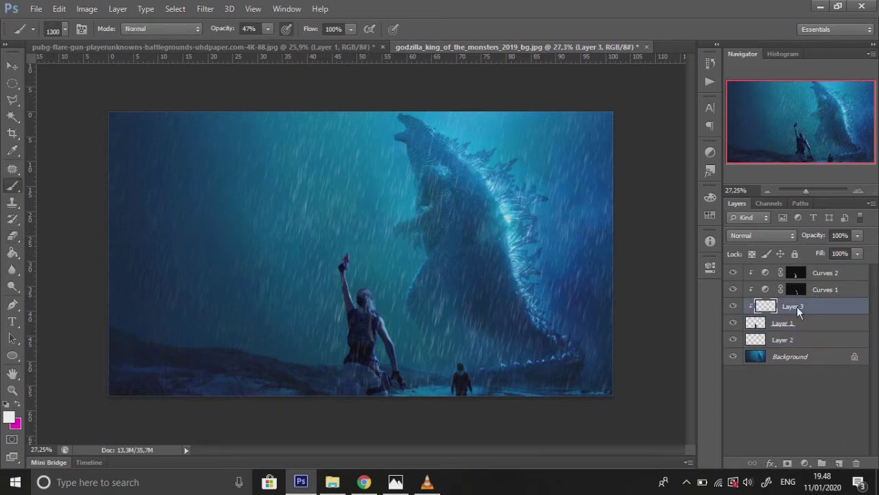
key(bracketleft)
key(bracketleft)
key(bracketleft)
key(bracketleft)
key(bracketleft)
key(bracketleft)
key(bracketleft)
click(826, 191)
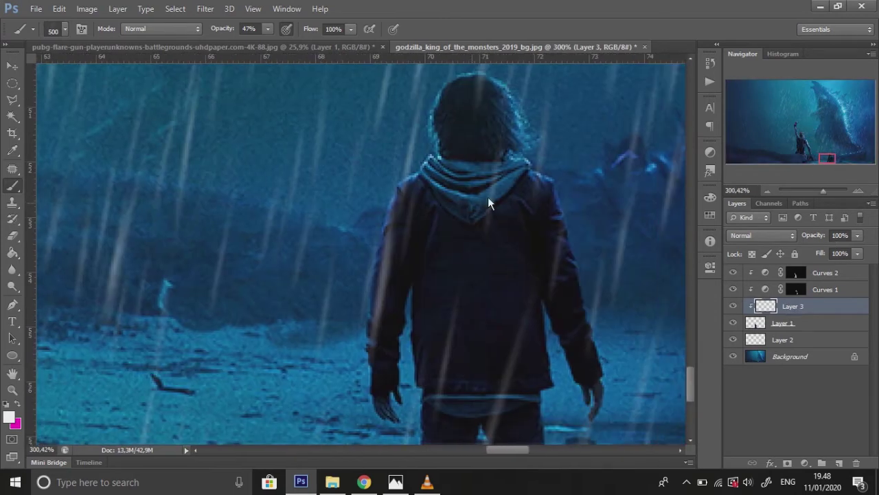
drag(768, 309, 856, 463)
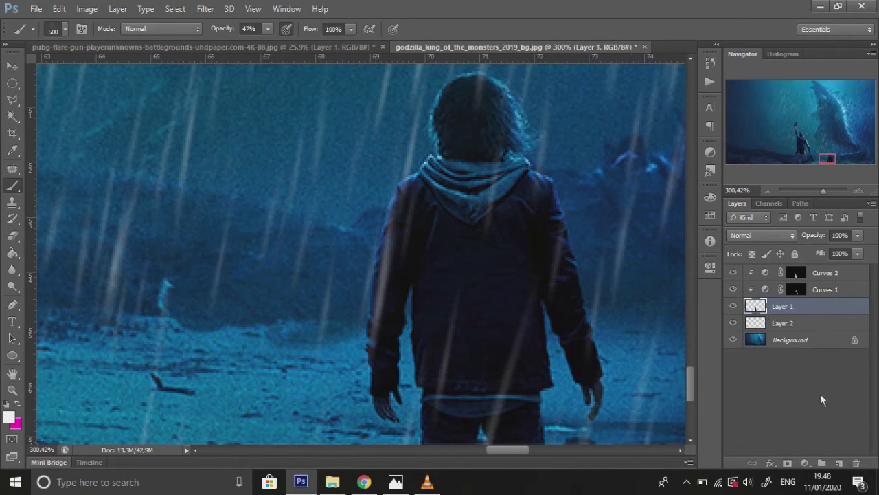
Step: Create a new layer above the Curves 2 adjustment, discarding the unneeded layer group
click(811, 190)
drag(819, 156, 805, 135)
click(824, 272)
click(821, 463)
drag(800, 272, 856, 463)
click(839, 463)
scroll(484, 341, down, 1)
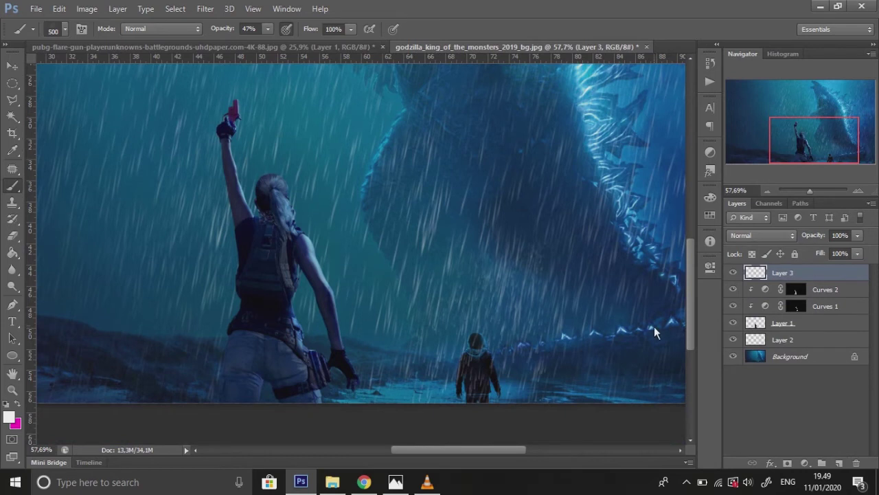
click(805, 192)
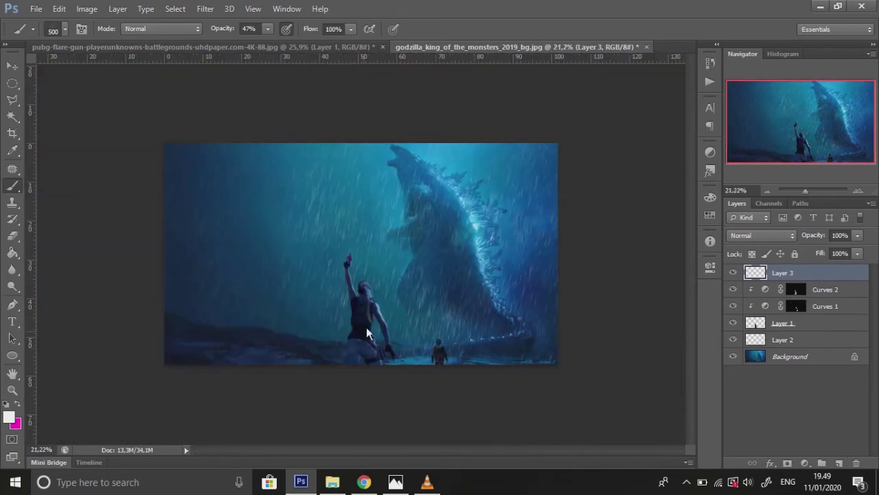
Step: Enlarge the rain brush to 1300 px and stamp foreground rain over the woman on Layer 3
key(bracketright)
key(bracketright)
key(bracketright)
key(bracketright)
key(bracketright)
key(bracketright)
key(bracketright)
click(358, 280)
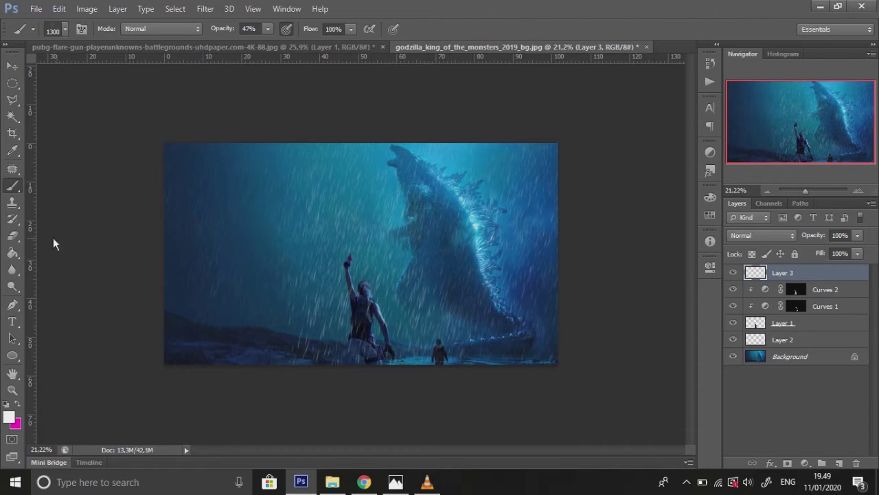
Step: Set the eraser opacity to 100% and move Layer 3 beneath Curves 1 so it clips to the woman's layer
click(12, 236)
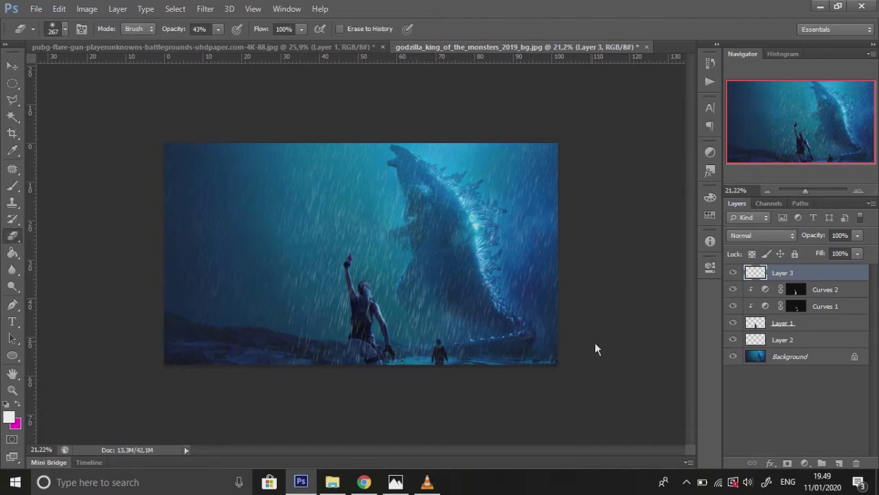
key(0)
drag(755, 274, 790, 315)
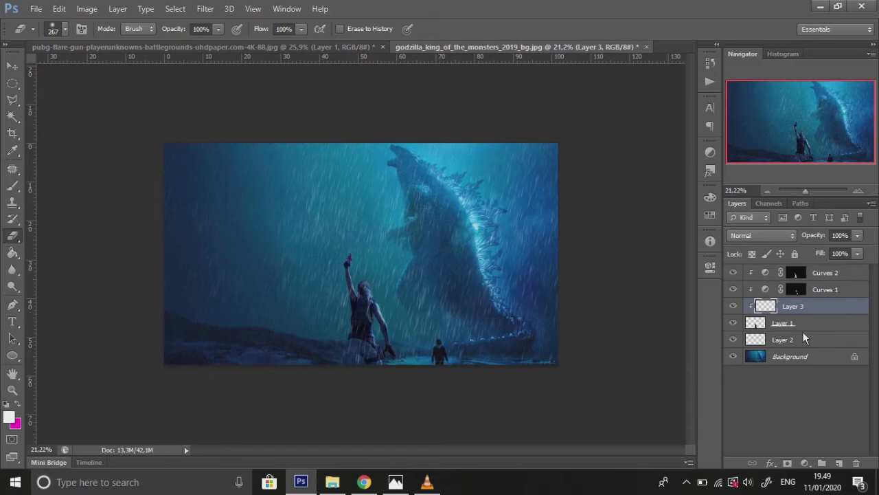
Step: Add a new layer above Curves 2 and switch to the Brush tool
click(809, 191)
scroll(668, 208, down, 3)
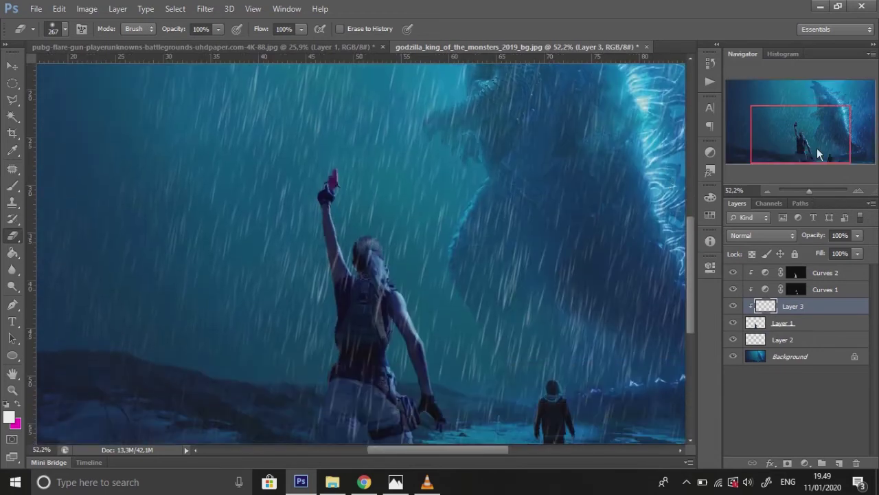
mouse_move(815, 142)
mouse_down()
mouse_move(787, 141)
mouse_move(827, 147)
mouse_up()
click(825, 273)
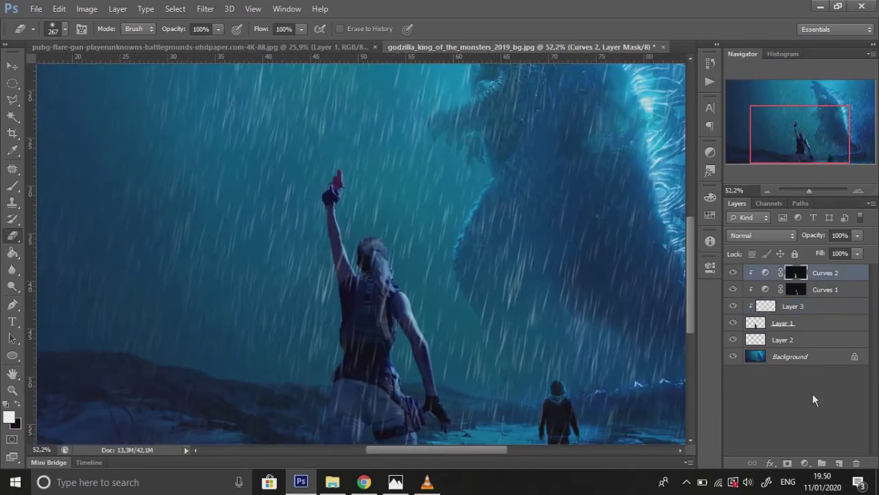
click(840, 463)
click(13, 185)
Step: Try a splash brush at 200 px on the woman's shoulder and undo the stamp
right_click(471, 296)
mouse_move(608, 391)
mouse_down()
mouse_move(611, 444)
mouse_move(609, 420)
mouse_up()
click(530, 421)
click(523, 234)
key(bracketleft)
key(bracketleft)
key(bracketleft)
key(bracketleft)
key(bracketleft)
key(bracketleft)
key(bracketleft)
key(bracketleft)
key(bracketleft)
key(bracketleft)
key(bracketleft)
key(bracketleft)
click(383, 272)
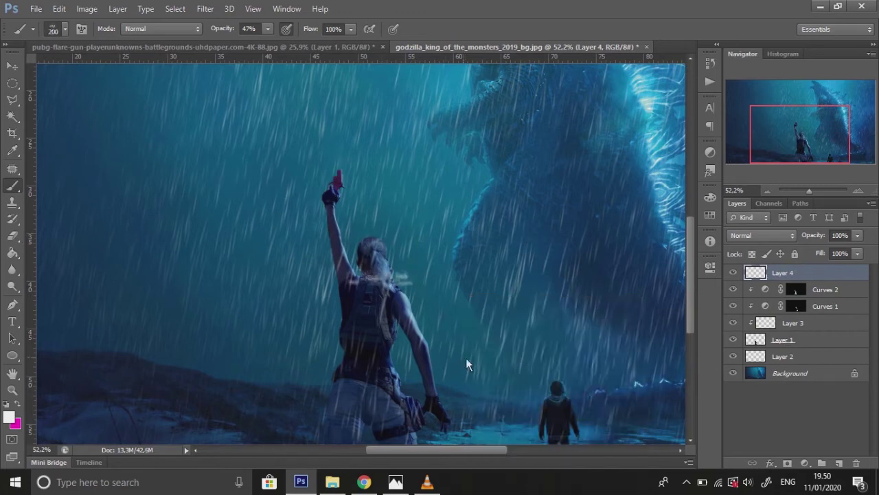
key(ctrl+z)
Step: Choose a different splash brush preset, reduce it to 90 px and add rain splashes to the woman on Layer 4
right_click(476, 324)
scroll(587, 317, up, 5)
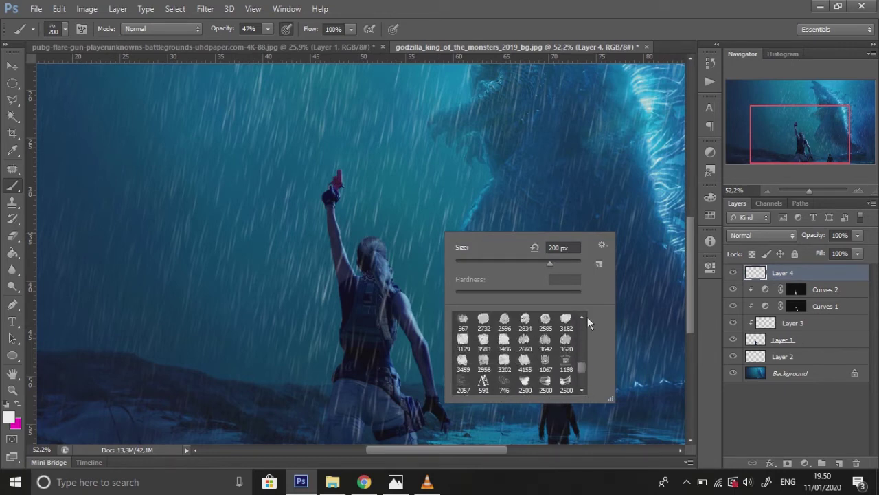
scroll(585, 317, up, 3)
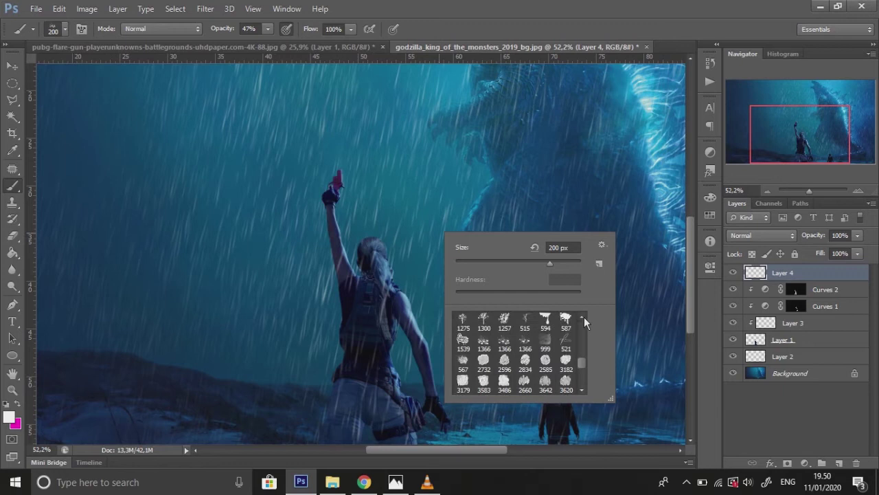
click(487, 327)
click(306, 243)
key(bracketleft)
key(bracketleft)
key(bracketleft)
key(bracketleft)
key(bracketleft)
key(bracketleft)
key(bracketleft)
key(bracketleft)
key(bracketleft)
key(bracketleft)
key(bracketleft)
key(bracketleft)
key(bracketleft)
key(bracketleft)
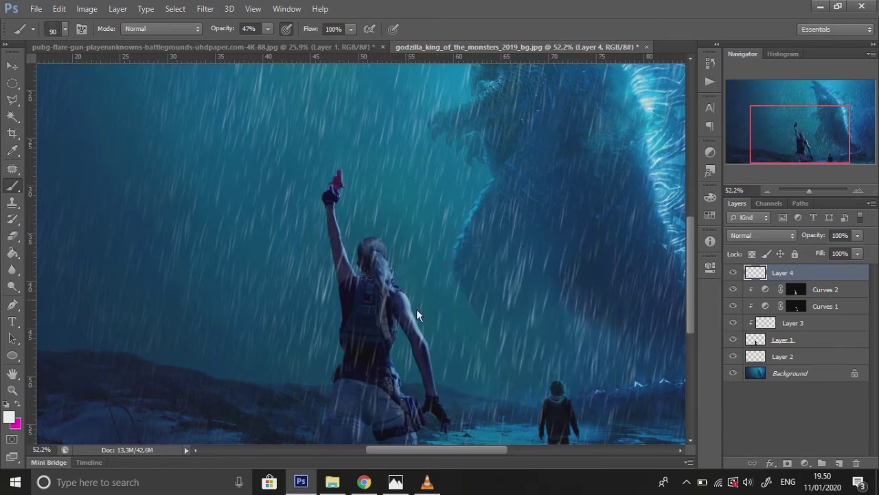
Step: Reduce the splash brush to 60 px and add finer splashes around the figures on Layer 4
key(bracketleft)
key(bracketleft)
key(bracketleft)
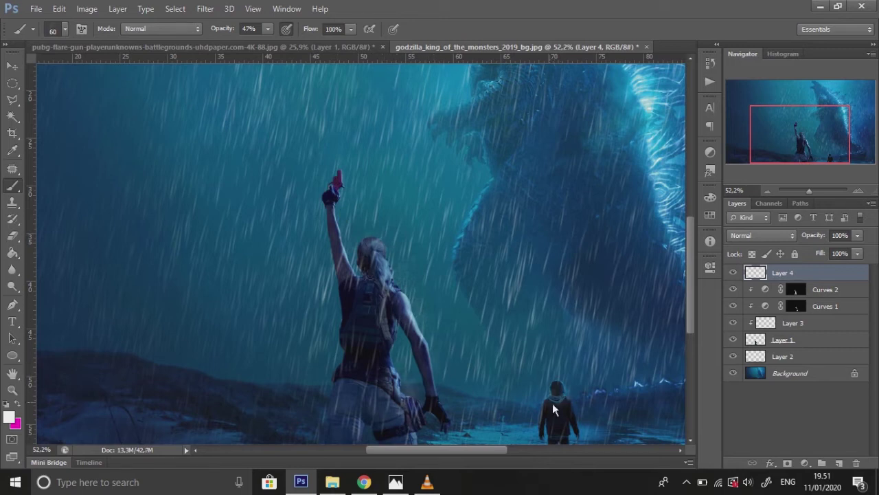
Step: Enlarge the splash brush to 125 px and paint splashes along Godzilla's glowing spines on Layer 4
key(bracketright)
key(bracketright)
key(bracketright)
key(bracketright)
key(bracketright)
key(bracketright)
key(bracketleft)
drag(681, 316, 652, 344)
drag(647, 242, 646, 272)
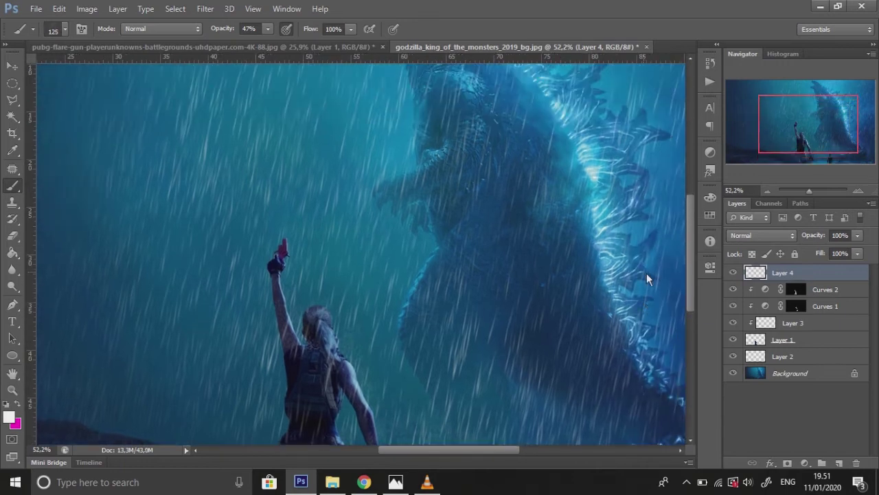
Step: Extend the splashes higher along Godzilla's back on Layer 4, reducing the splash brush to 90 px
drag(607, 251, 604, 310)
drag(536, 131, 530, 191)
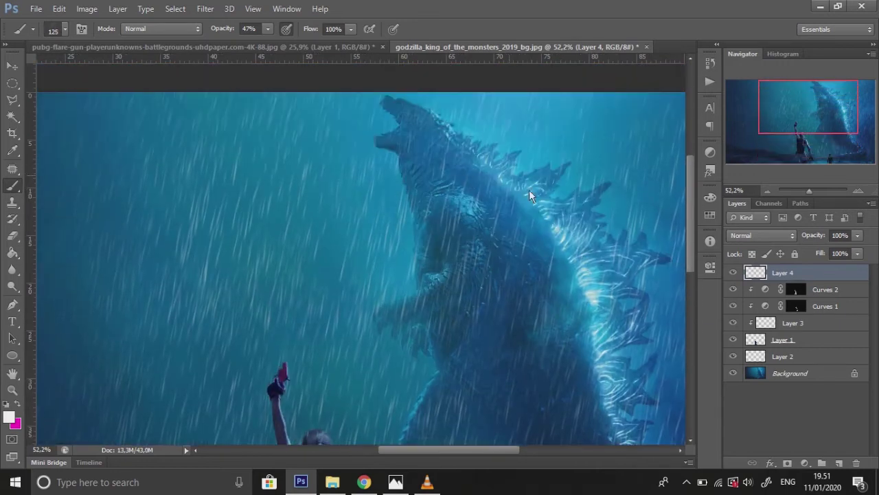
click(806, 191)
key(bracketleft)
key(bracketleft)
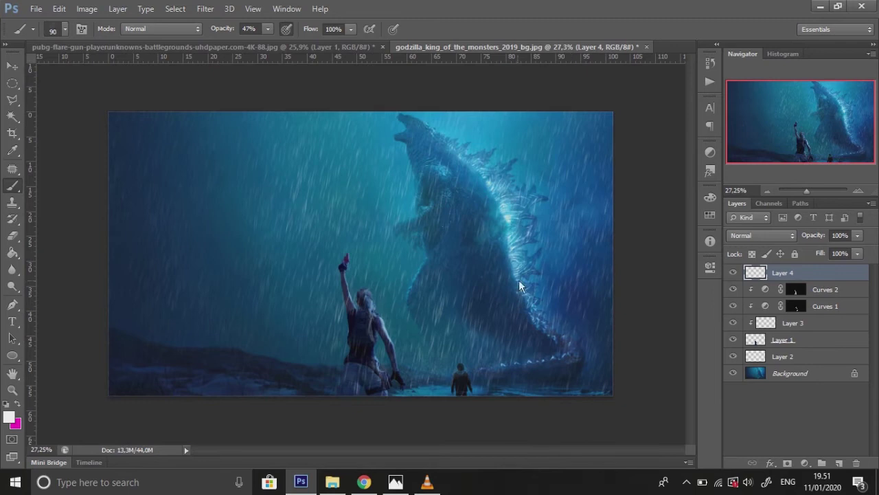
Step: Compare the scene with the splashes on Layer 4 hidden and shown
click(734, 269)
click(734, 270)
click(734, 269)
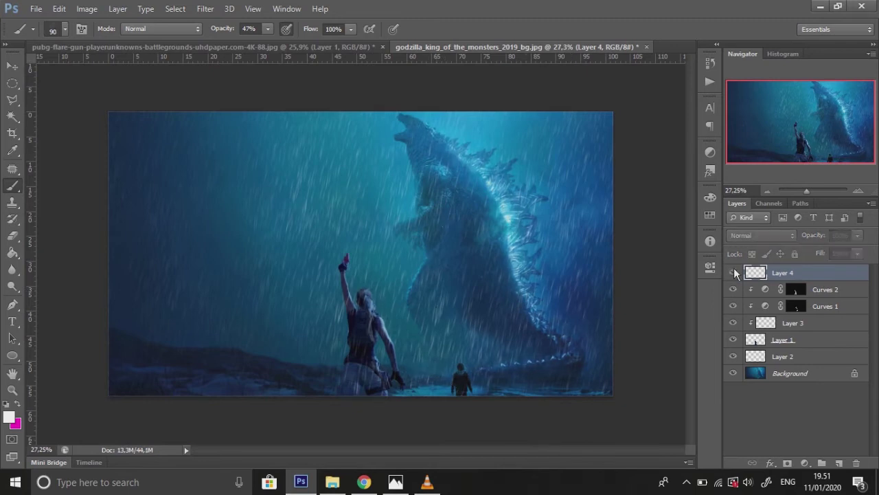
click(734, 269)
click(735, 270)
click(735, 269)
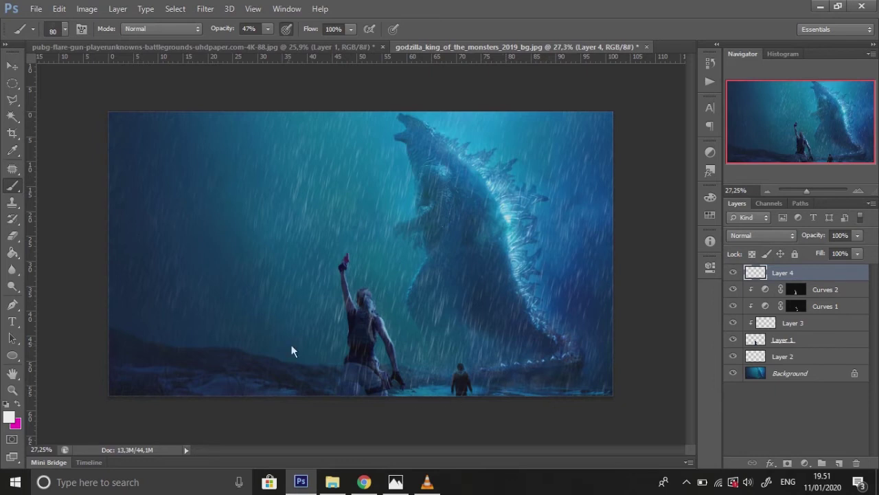
Step: Soften the splashes on Layer 4 with the Eraser, using brush preset 1439 at 195 px, then 300 px, and 43% opacity
click(12, 236)
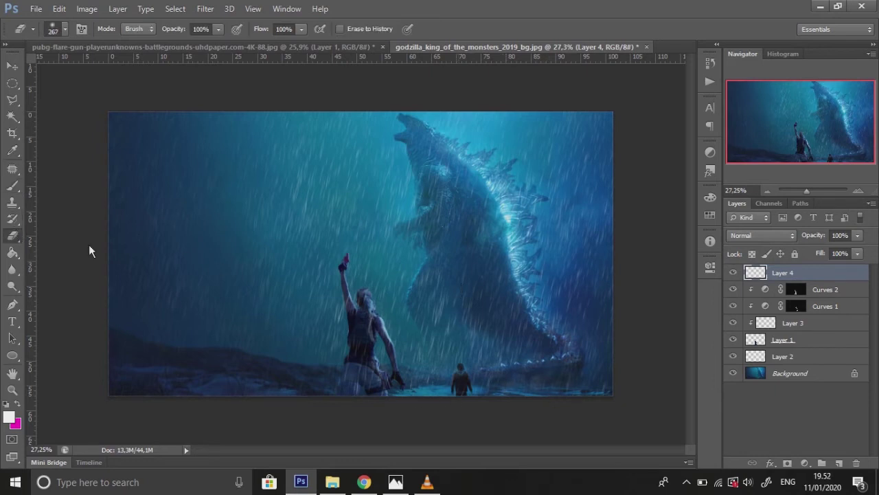
right_click(508, 283)
drag(648, 384, 653, 413)
click(610, 378)
text(195)
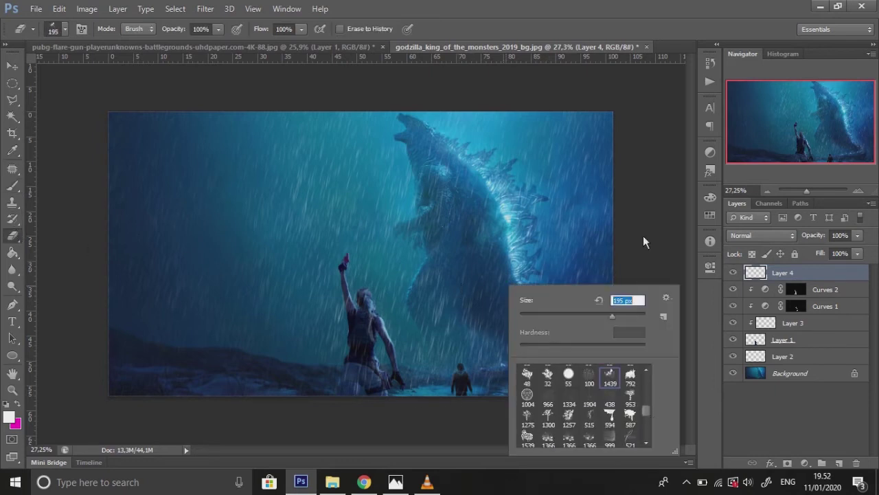
key(Return)
click(220, 29)
click(181, 46)
click(524, 377)
key(bracketright)
key(bracketright)
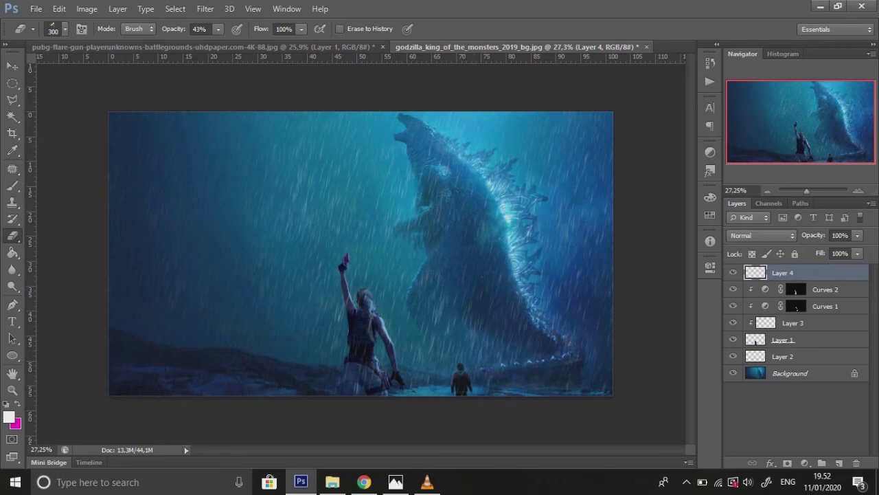
Step: Create a new layer above Layer 4 and paint pale blue fog along the ground with a 149 px brush
click(841, 463)
click(12, 186)
right_click(435, 252)
click(457, 341)
click(528, 281)
click(9, 416)
click(509, 235)
click(841, 182)
mouse_move(608, 376)
mouse_down()
mouse_move(473, 396)
mouse_move(184, 364)
mouse_move(338, 376)
mouse_move(557, 372)
mouse_move(533, 364)
mouse_move(393, 364)
mouse_up()
Step: Paint larger, fainter fog above the ground on Layer 5 with a 246 px brush at 33% opacity
click(268, 28)
drag(270, 43, 260, 43)
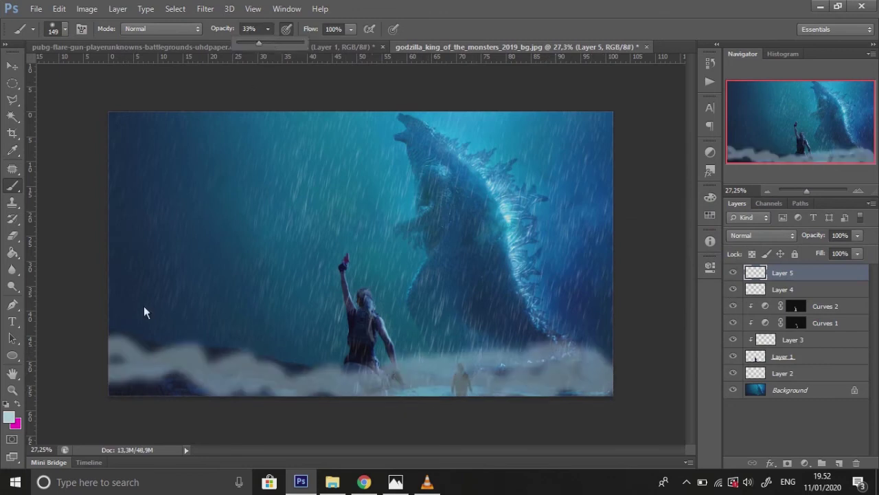
right_click(252, 242)
drag(339, 271, 362, 271)
mouse_move(113, 337)
mouse_down()
mouse_move(419, 352)
mouse_move(199, 324)
mouse_up()
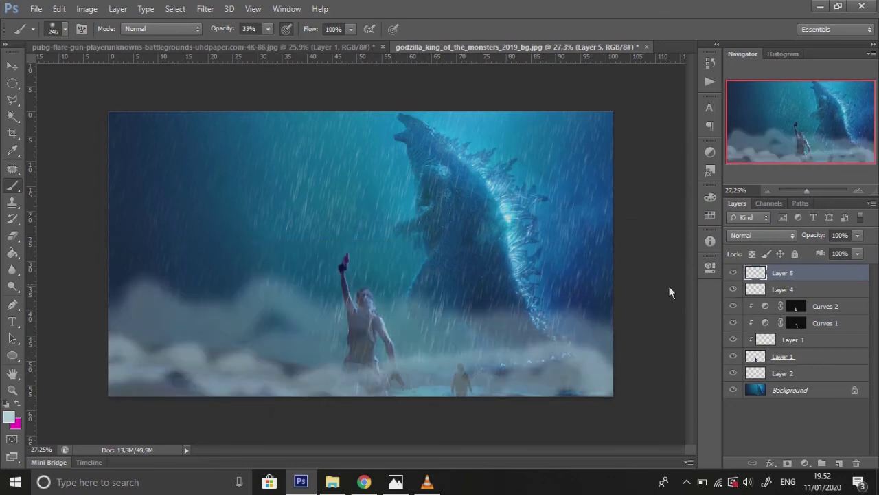
Step: Soften the painted fog with a strong Gaussian Blur and move Layer 5 directly below Layer 1
click(205, 8)
mouse_move(227, 139)
click(419, 228)
drag(604, 342, 639, 344)
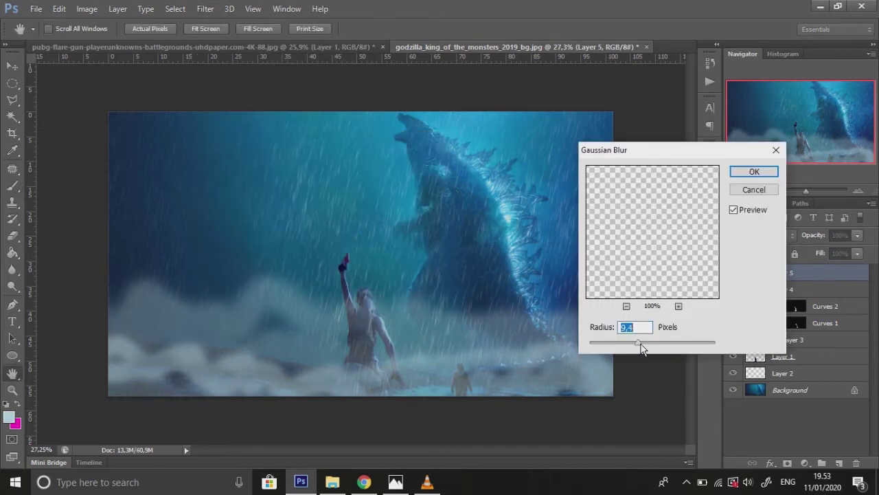
click(678, 349)
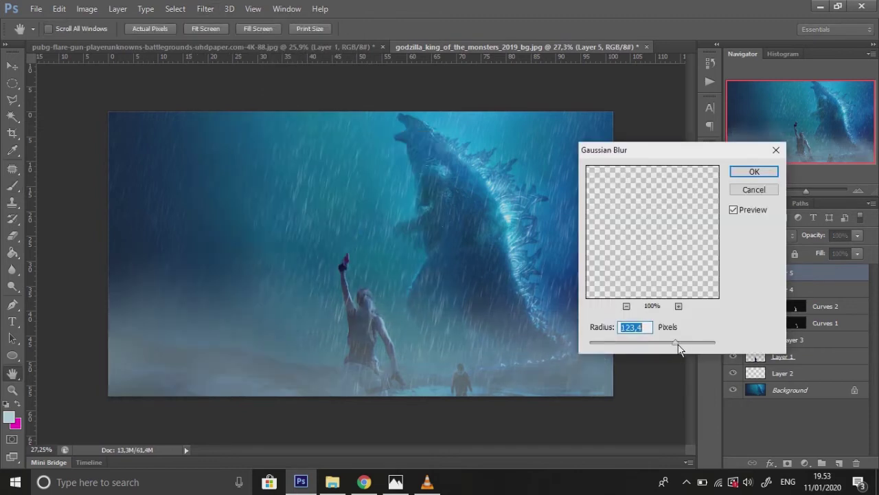
drag(659, 344, 668, 344)
click(764, 169)
drag(780, 273, 766, 366)
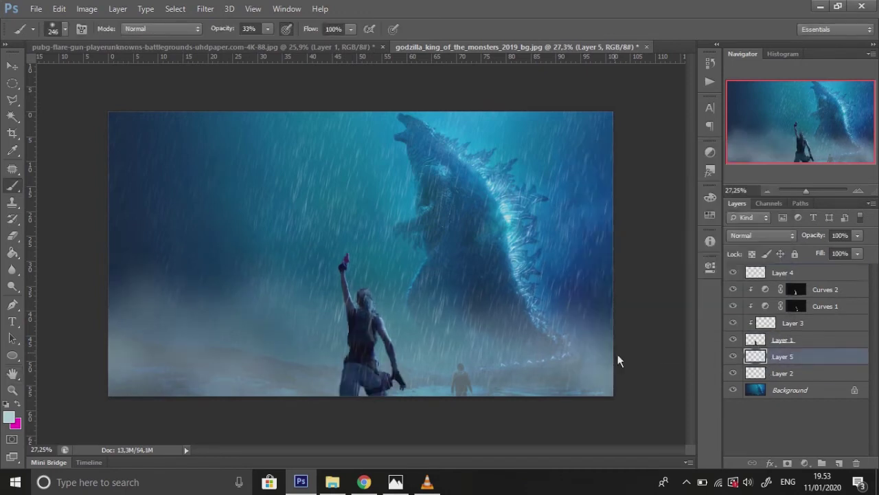
Step: Thin the fog on Layer 5 with a 1985 px Eraser at 43% opacity and set the layer's opacity to 80%
click(12, 235)
right_click(286, 280)
drag(398, 313, 420, 311)
drag(162, 302, 598, 340)
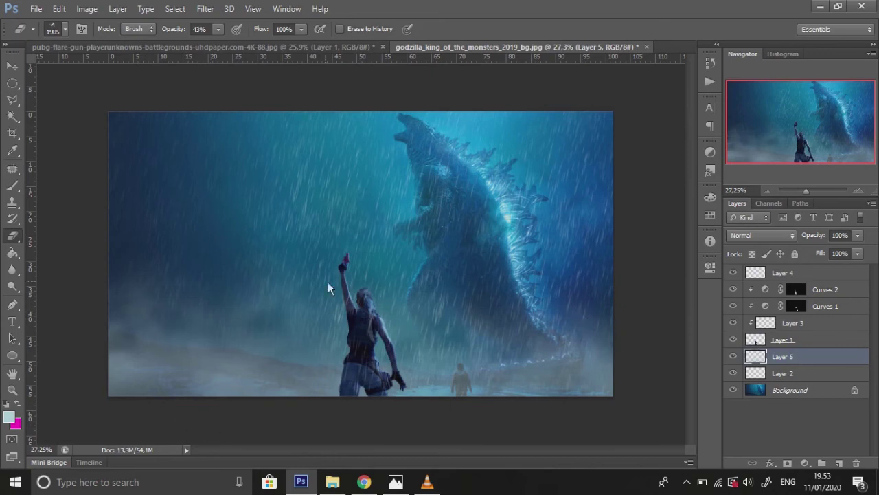
drag(857, 234, 839, 249)
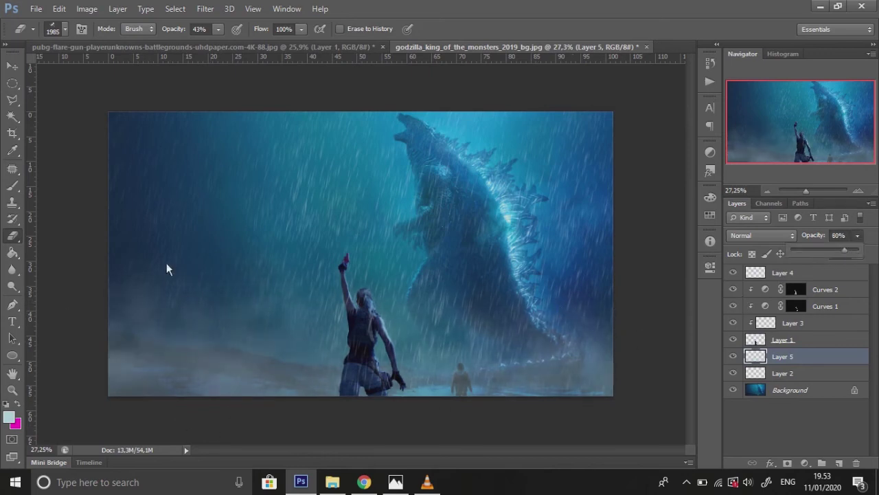
mouse_move(154, 351)
mouse_down()
mouse_move(267, 315)
mouse_move(402, 309)
mouse_move(485, 243)
mouse_up()
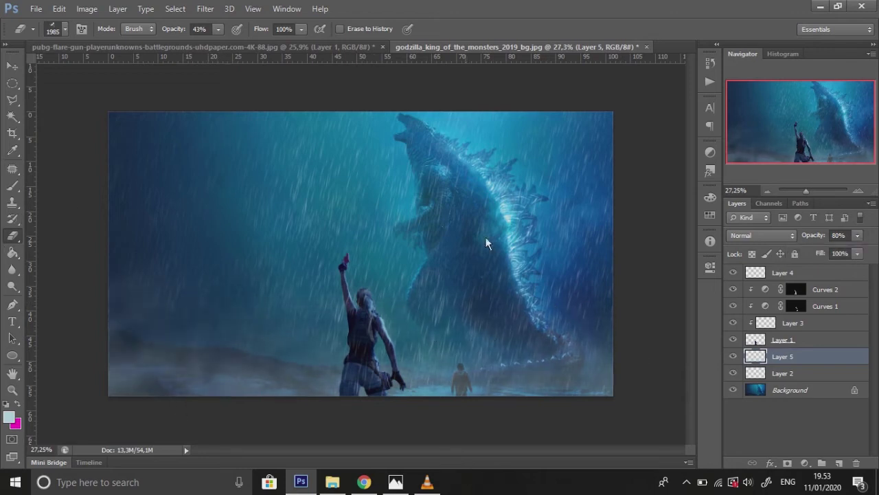
Step: Erase the fog over the small standing figure on Layer 5 with a different eraser preset at 30 px and 26% opacity
right_click(564, 334)
click(514, 324)
click(816, 191)
click(824, 150)
drag(219, 31, 207, 41)
click(486, 389)
key(bracketleft)
key(bracketleft)
key(bracketleft)
key(bracketleft)
key(bracketleft)
key(bracketleft)
mouse_move(452, 365)
mouse_down()
mouse_move(466, 410)
mouse_move(448, 324)
mouse_move(432, 373)
mouse_move(447, 378)
mouse_up()
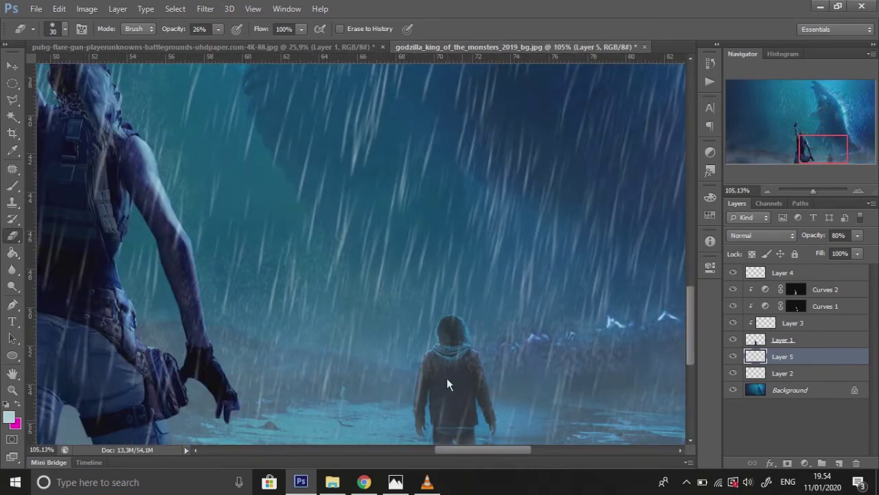
drag(814, 190, 810, 191)
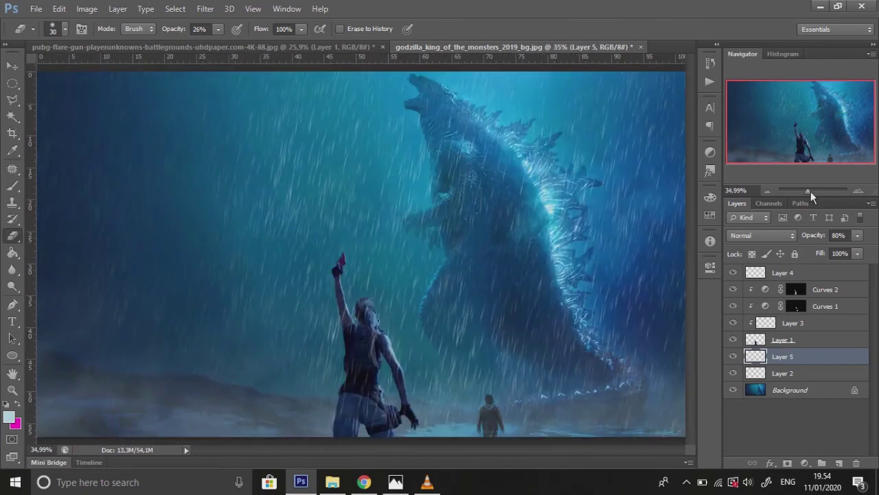
Step: Create a new layer above Layer 4 and brush fog over the woman's legs and the ground beside her
click(789, 273)
click(839, 463)
click(14, 187)
mouse_move(345, 399)
mouse_down()
mouse_move(352, 369)
mouse_move(196, 412)
mouse_up()
Step: Choose another eraser preset, reduce it to 900 px and thin the fog over the woman on Layer 6
click(14, 237)
right_click(400, 257)
mouse_move(541, 352)
mouse_down()
mouse_move(552, 397)
mouse_move(547, 379)
mouse_up()
click(502, 366)
click(797, 148)
key(bracketleft)
key(bracketleft)
key(bracketleft)
key(bracketleft)
key(bracketleft)
key(bracketleft)
click(367, 397)
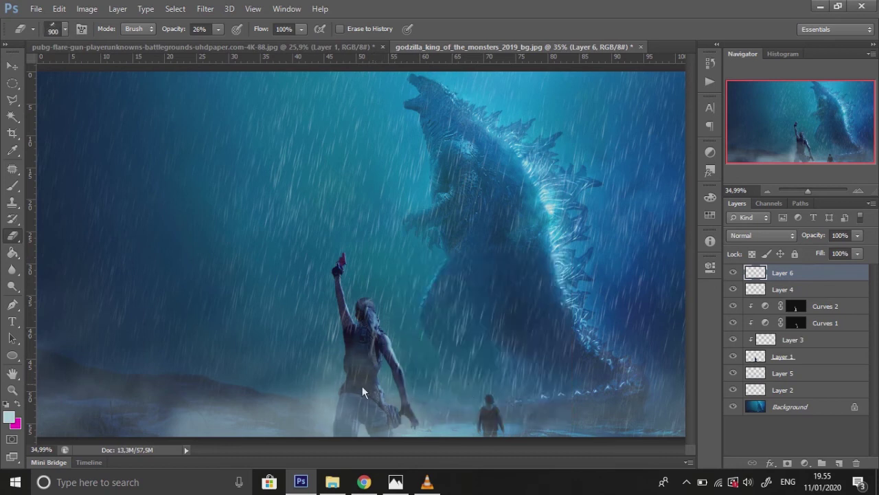
Step: Set Layer 6's opacity to 62% and move it directly above Layer 3 in the clipped group
click(857, 235)
drag(839, 248, 829, 249)
click(304, 433)
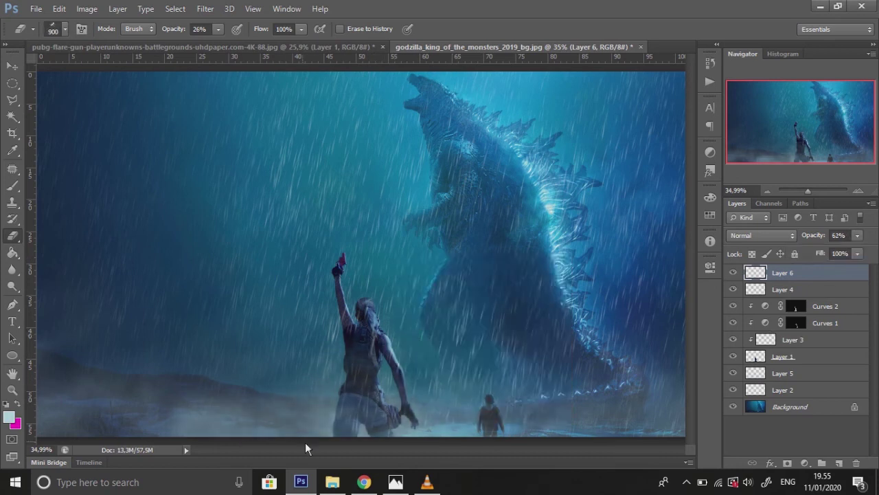
drag(752, 278, 774, 333)
Step: Compare Layer 6 hidden and shown, and set its opacity to 76%
click(734, 324)
click(734, 325)
click(735, 325)
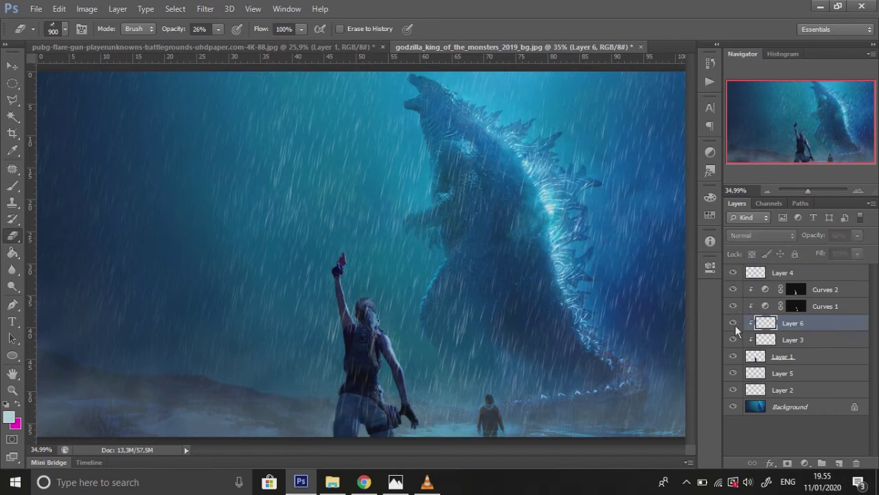
click(734, 324)
click(858, 236)
click(857, 252)
Step: Compare the whole image with the fog on Layers 5 and 6 hidden and shown
click(805, 192)
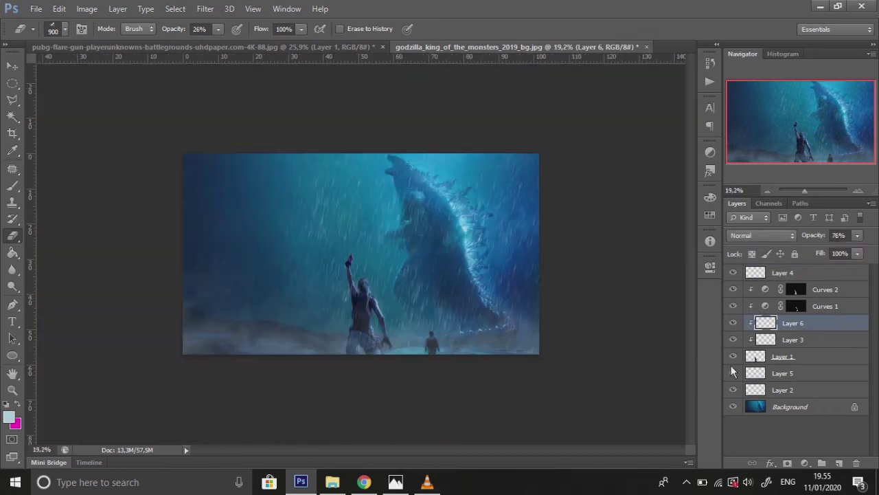
click(737, 373)
click(735, 324)
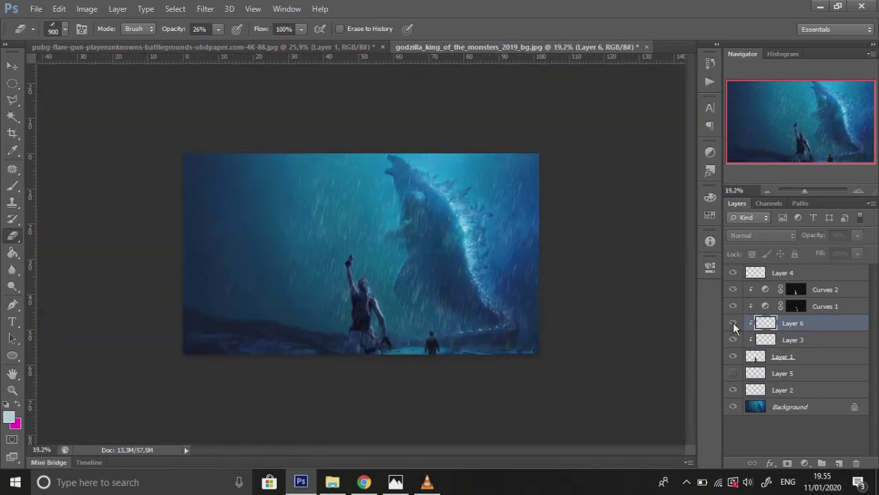
click(734, 323)
click(737, 372)
Step: Select Layer 5 and set up the Eraser with a different brush preset and a lower opacity
click(763, 374)
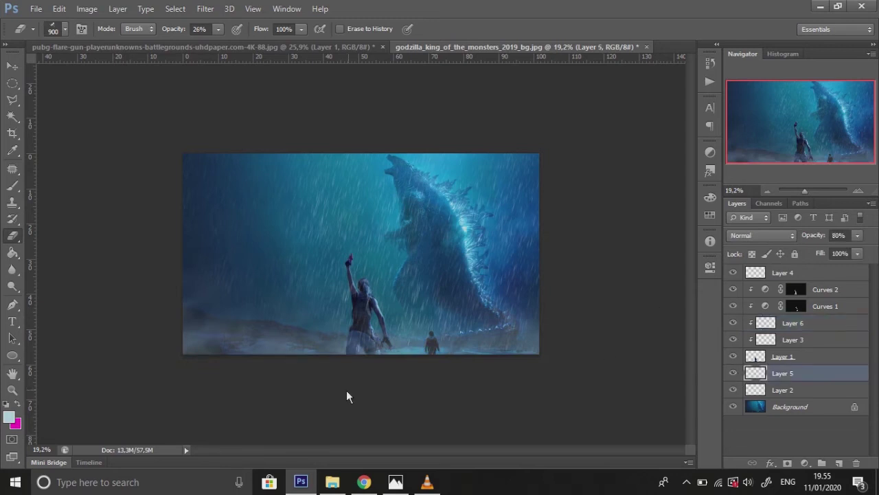
right_click(325, 195)
drag(460, 324, 460, 292)
click(385, 290)
drag(219, 29, 212, 41)
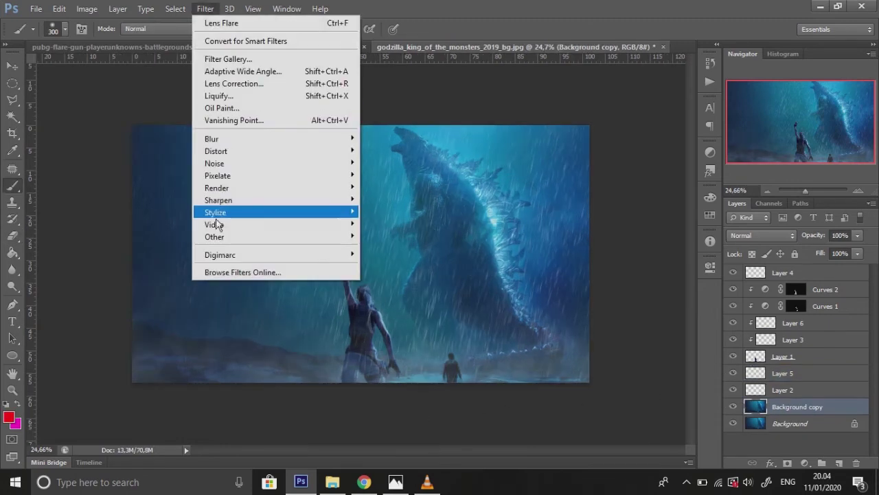
Step: Add a 50-300mm Zoom lens flare at 30% brightness in the sky above the woman on Background copy
mouse_move(330, 189)
click(387, 224)
click(479, 297)
click(477, 287)
click(477, 297)
click(475, 288)
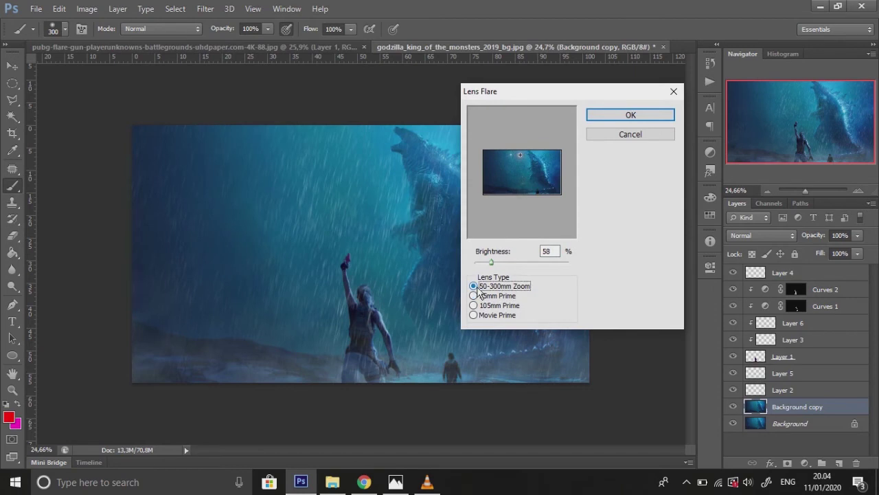
mouse_move(516, 158)
mouse_down()
mouse_move(535, 155)
mouse_move(544, 166)
mouse_move(514, 159)
mouse_move(526, 171)
mouse_up()
mouse_move(492, 262)
mouse_down()
mouse_move(471, 259)
mouse_move(509, 257)
mouse_move(486, 261)
mouse_up()
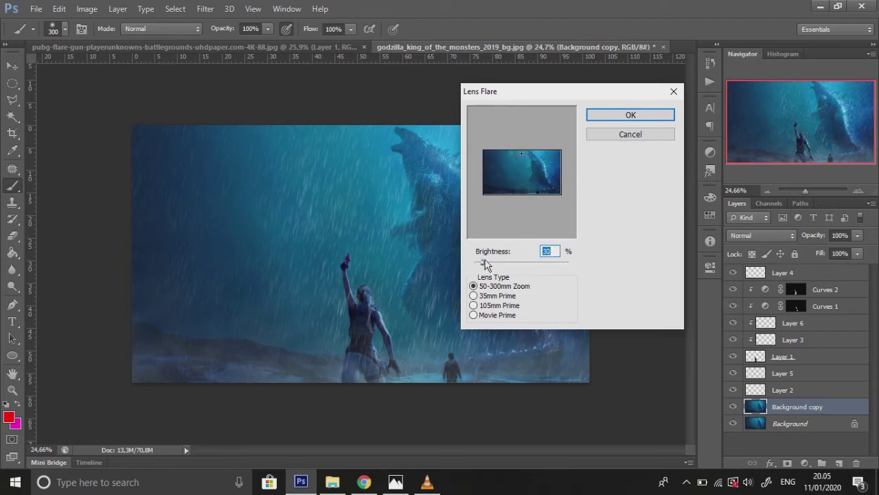
click(623, 117)
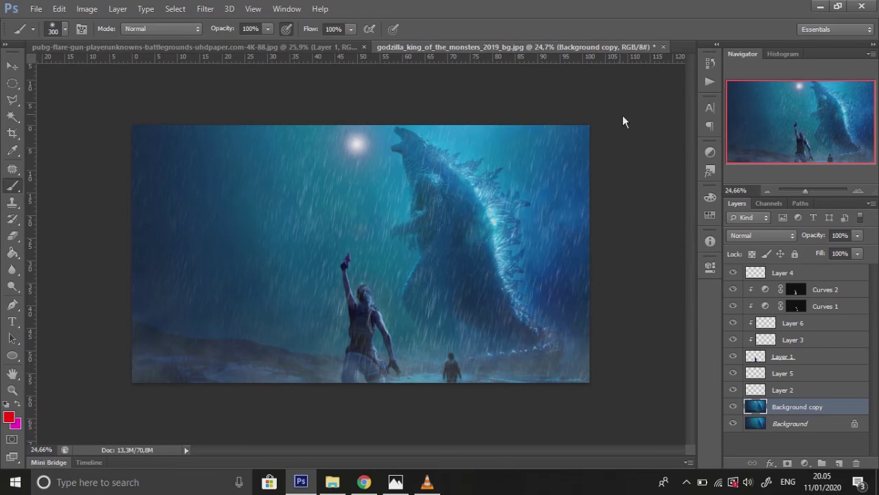
Step: Set the elliptical marquee's feather to 25 px and select the lens flare in the sky
click(12, 83)
drag(358, 145, 370, 152)
click(455, 190)
drag(170, 30, 96, 32)
text(25)
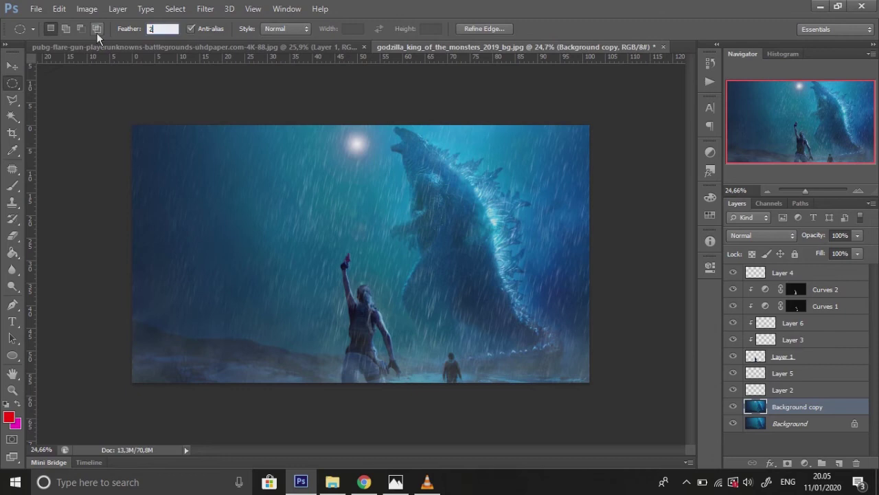
drag(345, 133, 370, 155)
Step: Add a Hue/Saturation adjustment to the selected flare with hue +109
click(806, 463)
click(781, 302)
mouse_move(600, 324)
mouse_down()
mouse_move(684, 325)
mouse_move(555, 321)
mouse_move(694, 310)
mouse_move(656, 319)
mouse_up()
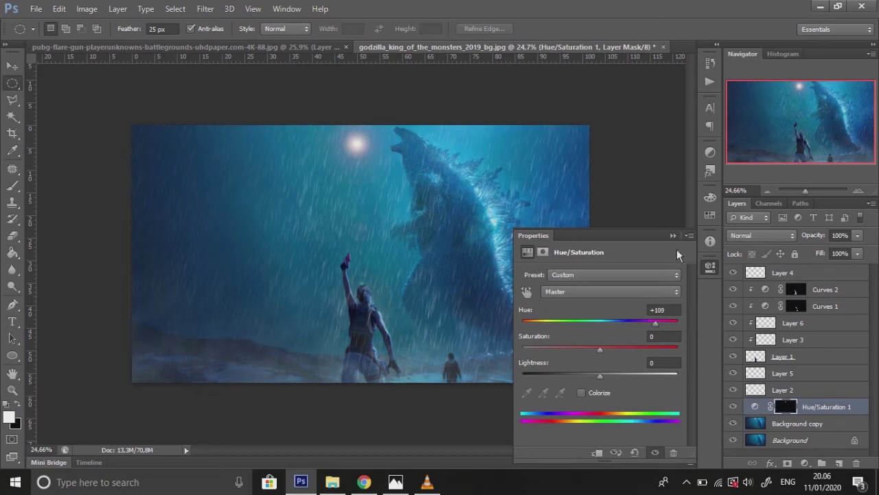
click(674, 236)
click(317, 48)
click(431, 52)
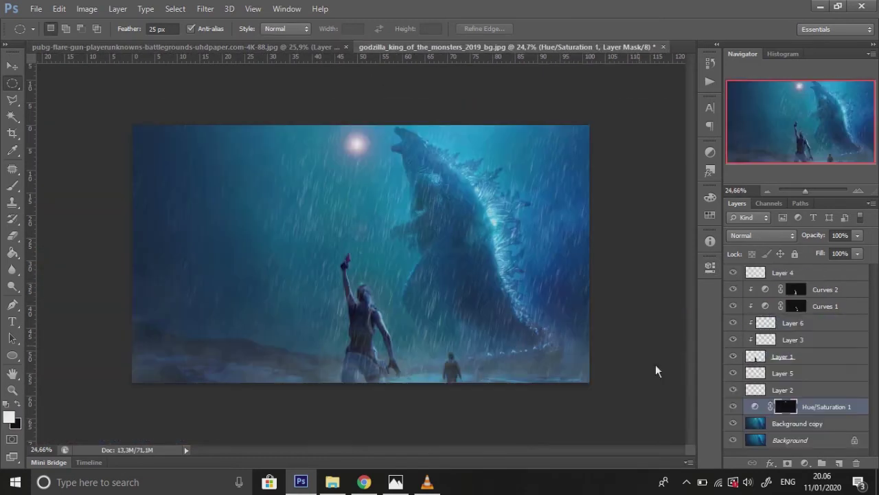
double_click(755, 408)
click(673, 236)
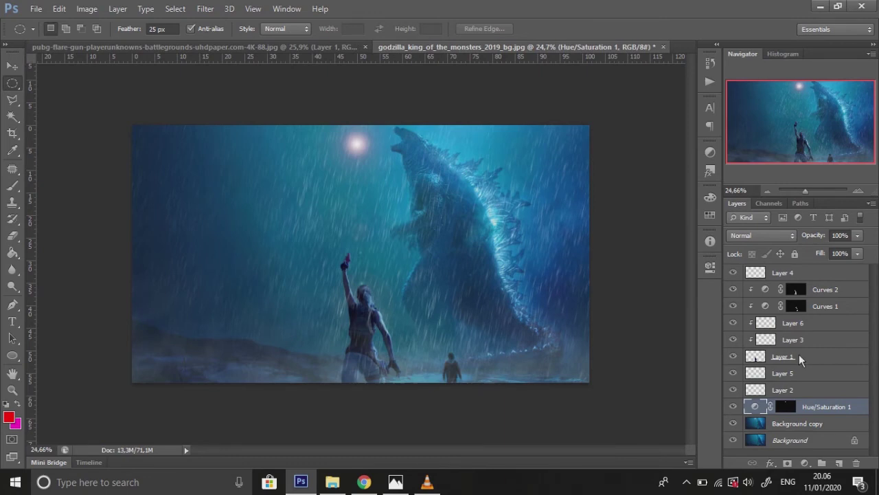
Step: Select the centre of the flare with the elliptical marquee and add a Photo Filter adjustment in red, ff0000
drag(350, 138, 363, 152)
click(805, 463)
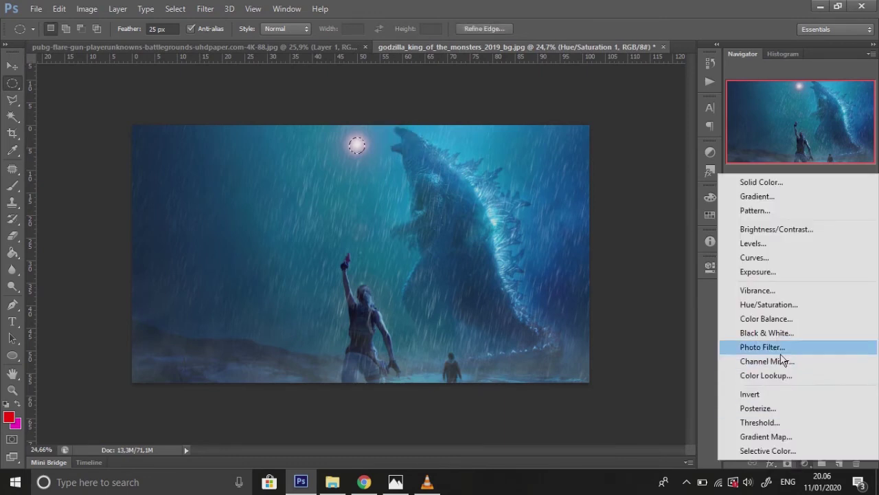
click(763, 347)
click(567, 296)
click(700, 189)
click(714, 189)
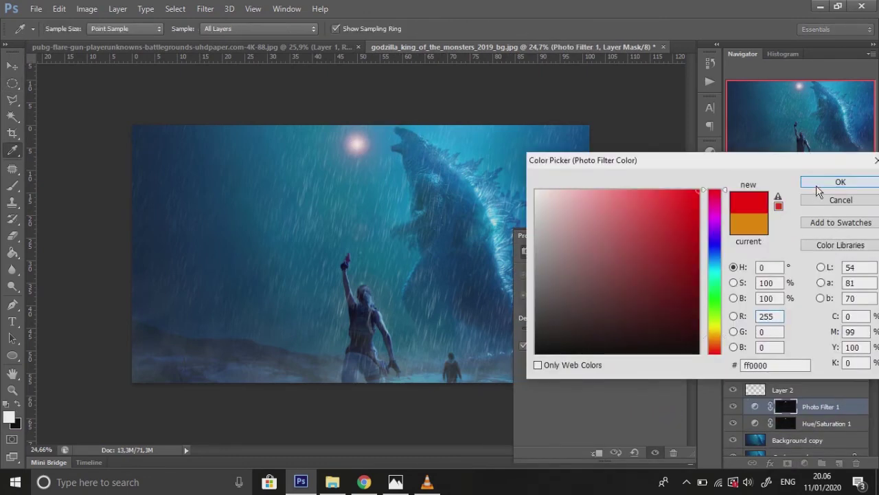
click(818, 184)
Step: Change the photo filter's colour to orange, ff6600, and hide both Photo Filter 1 and Background copy
click(734, 441)
click(564, 294)
click(715, 342)
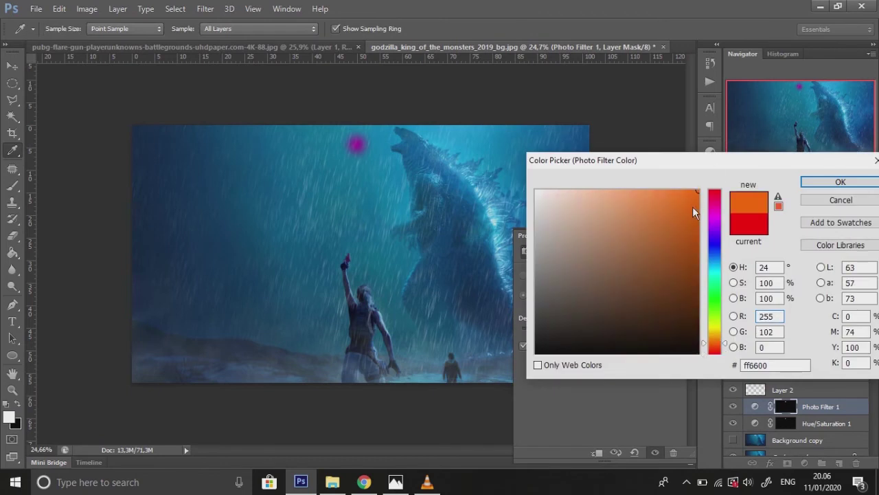
click(844, 188)
click(734, 406)
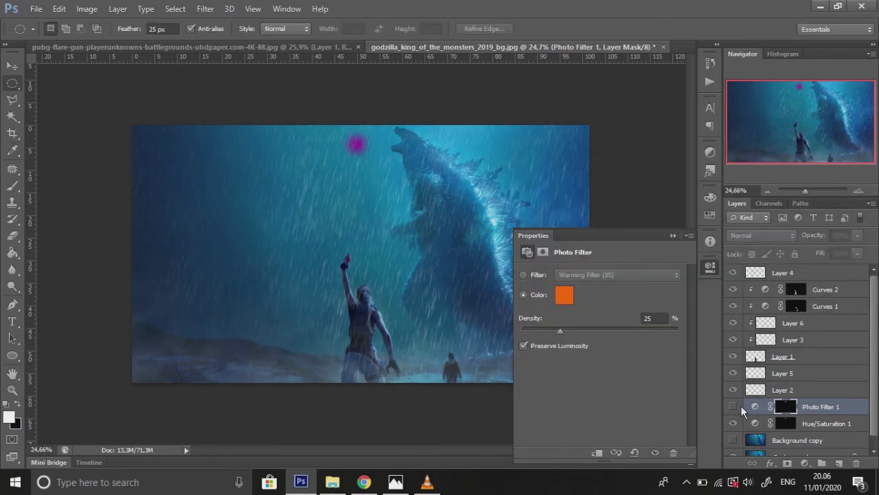
Step: Set Photo Filter 1's density to 100% and make it visible together with the Background copy layer
click(737, 420)
click(738, 420)
click(737, 420)
click(736, 411)
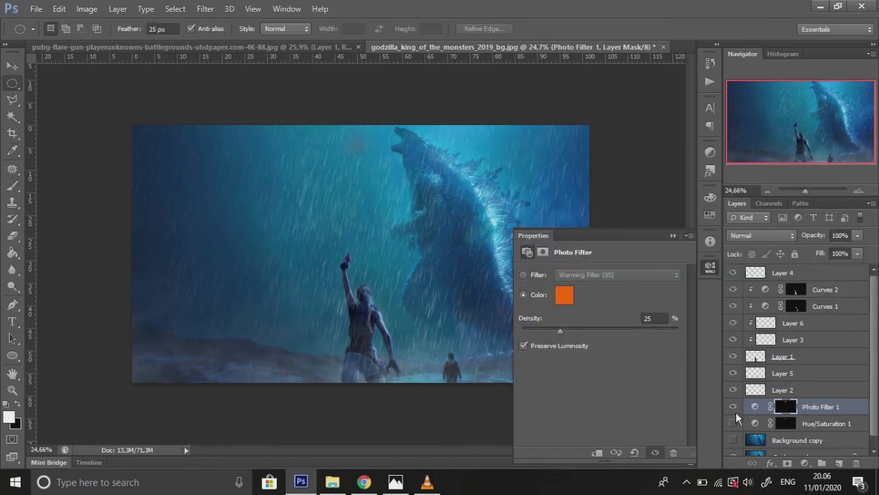
drag(559, 331, 687, 328)
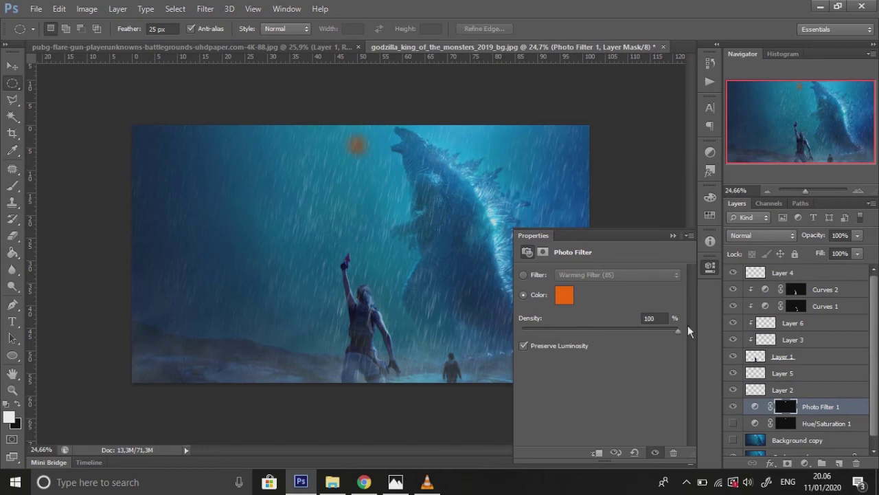
click(675, 236)
click(736, 439)
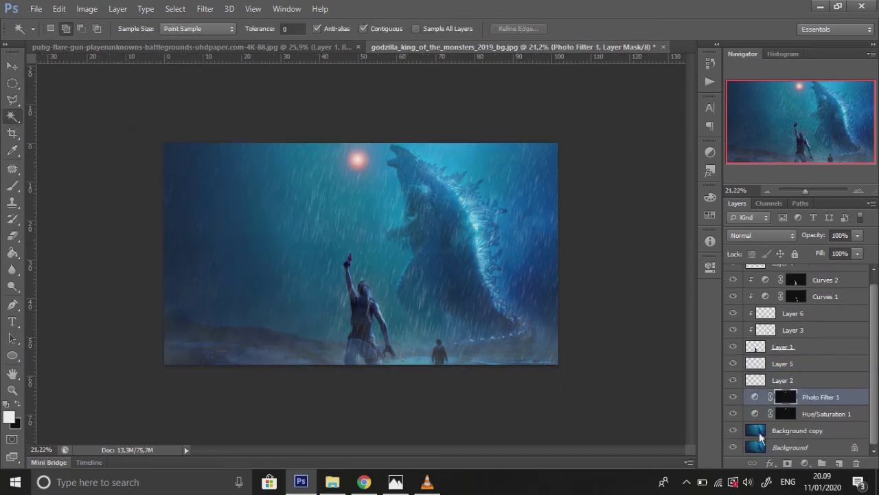
Step: Try a brighter 50-300mm Zoom lens flare at 89% brightness on Background copy and compare it by toggling the layer
click(752, 431)
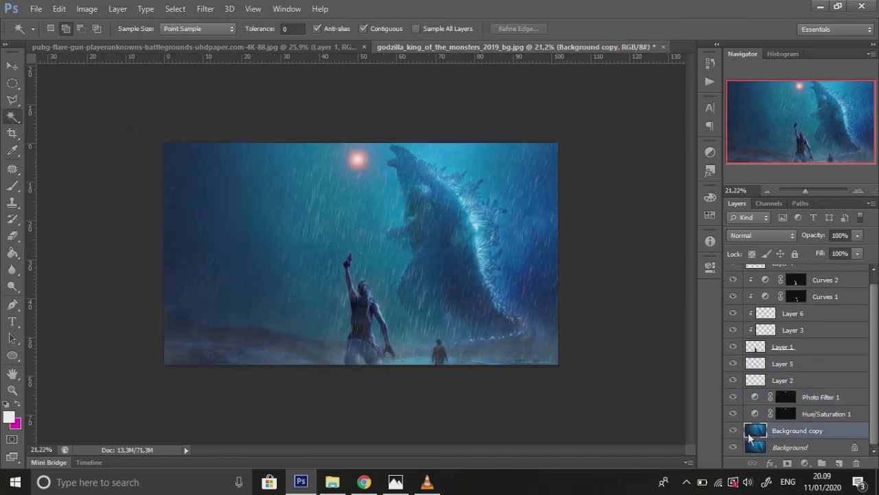
click(204, 8)
mouse_move(288, 186)
click(385, 234)
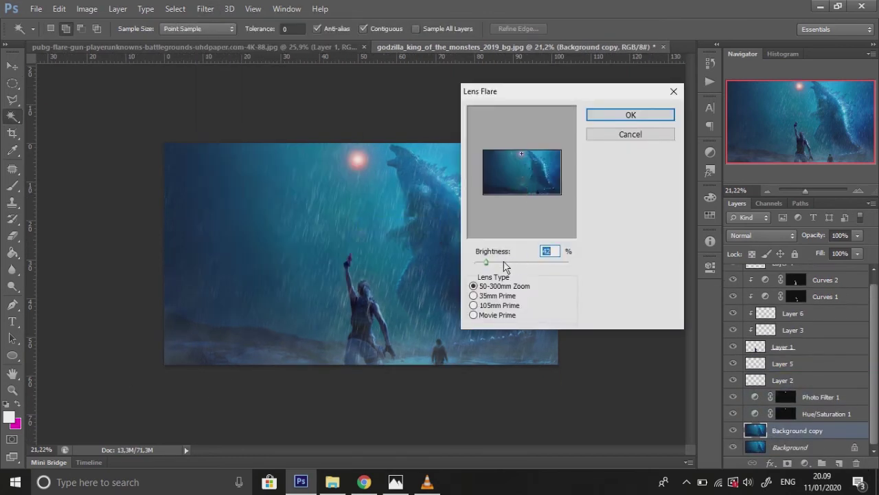
click(632, 118)
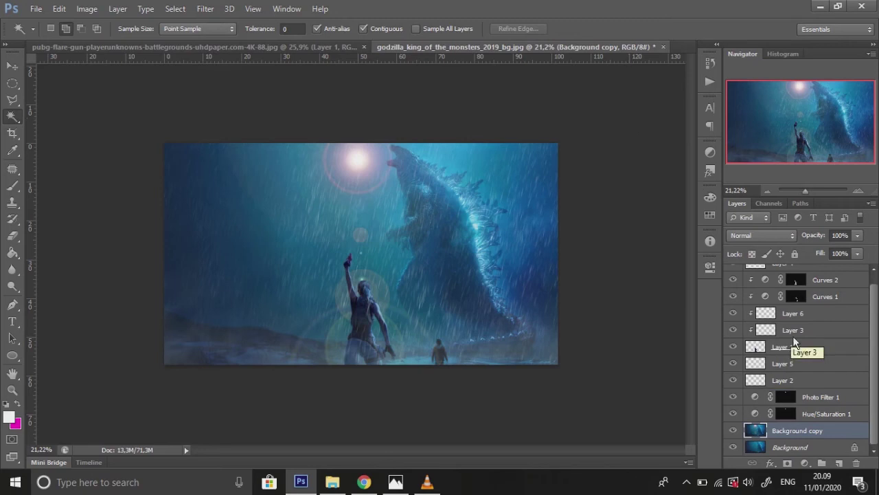
click(733, 431)
click(733, 431)
click(733, 430)
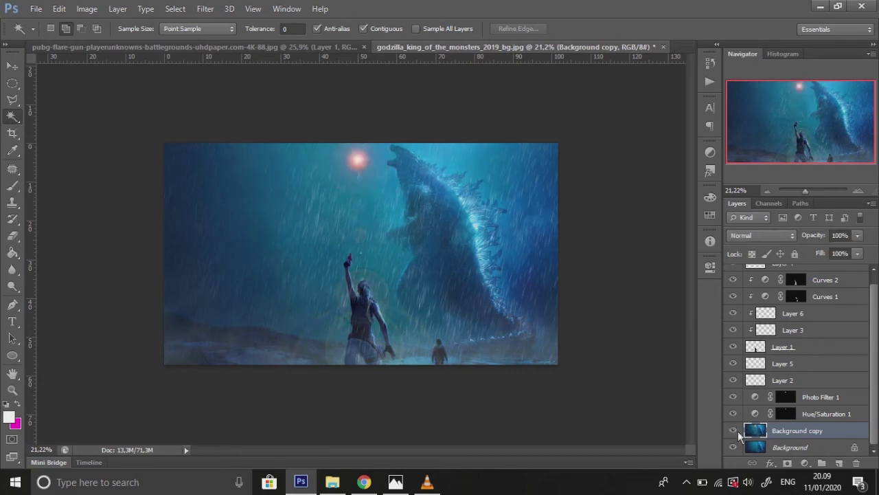
Step: Duplicate the Background layer and apply a Movie Prime lens flare at 89% brightness to the duplicate
click(761, 451)
key(ctrl+j)
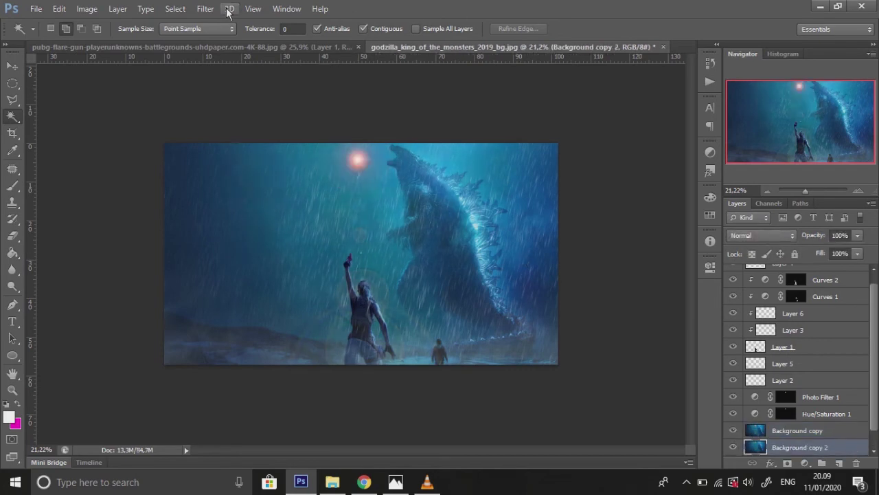
click(205, 8)
mouse_move(251, 192)
click(388, 225)
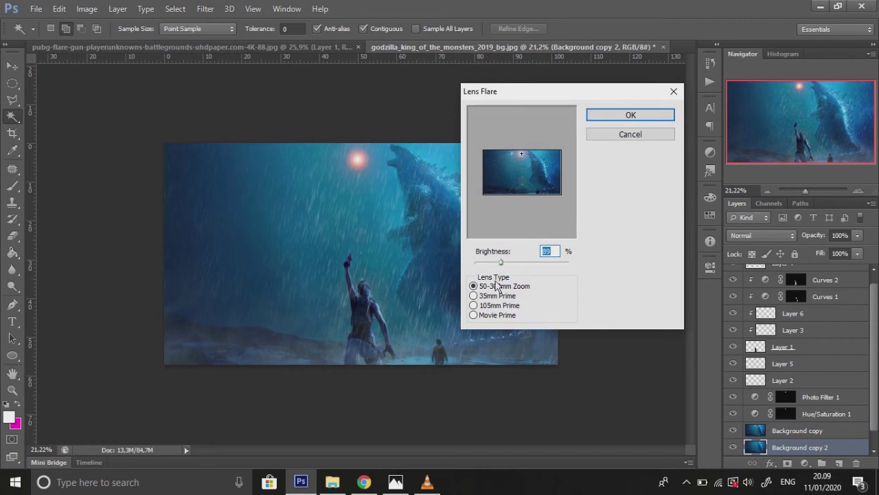
click(473, 296)
click(473, 305)
click(473, 315)
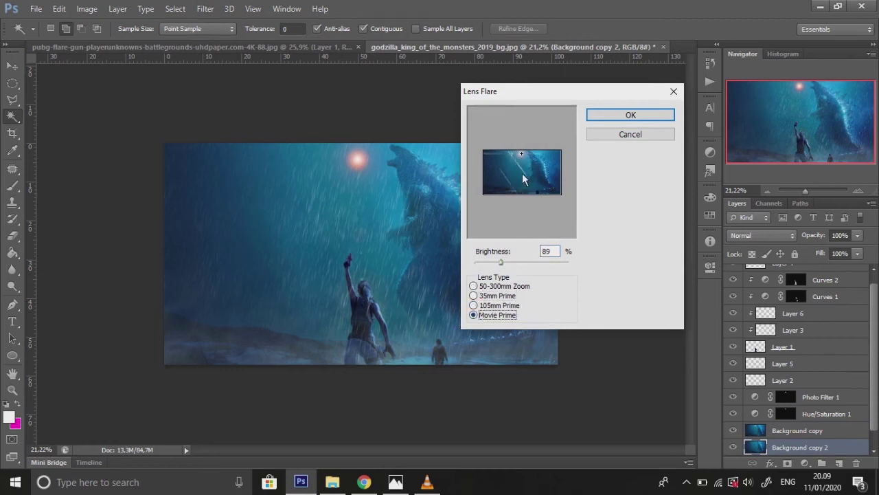
click(622, 115)
Step: Place Background copy 2 above Background copy, compare the two flares by toggling visibility, and delete the new copy
drag(799, 448, 776, 422)
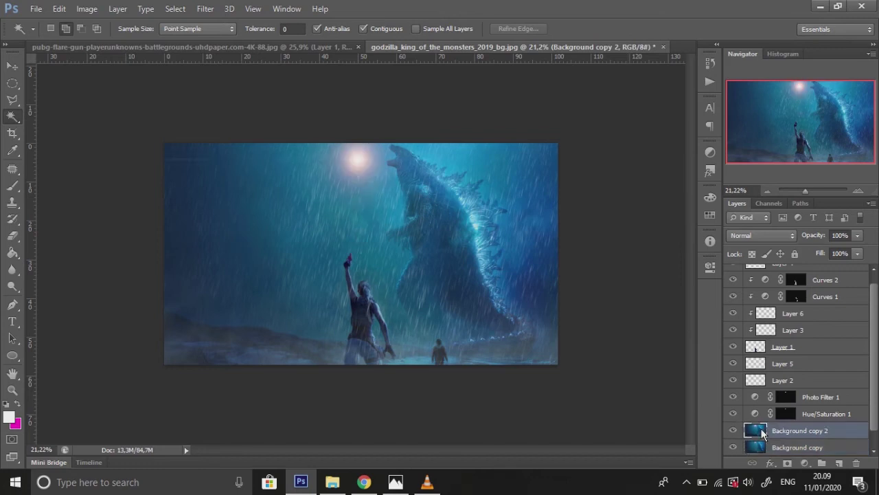
click(736, 429)
click(738, 427)
click(738, 427)
click(738, 427)
click(738, 427)
click(738, 427)
click(738, 427)
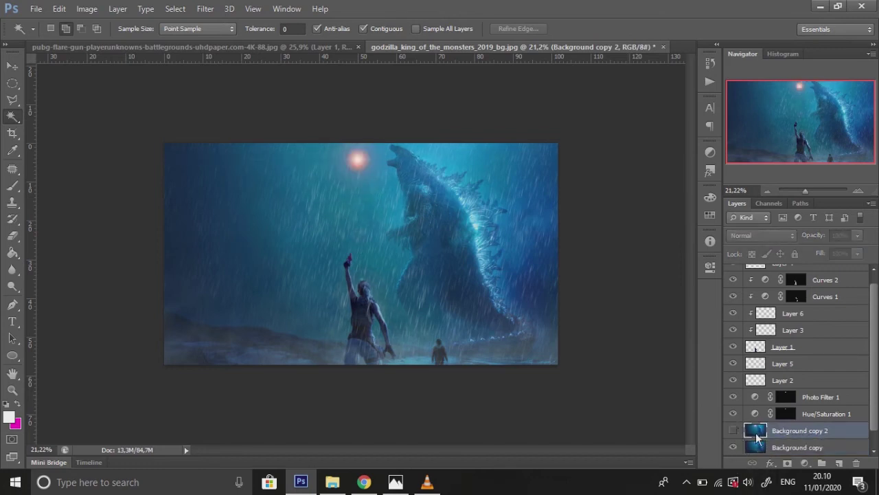
click(734, 428)
click(734, 428)
key(Delete)
Step: Add a new empty layer directly above Background copy for the gun smoke
drag(793, 424, 839, 465)
click(839, 465)
drag(810, 187, 812, 188)
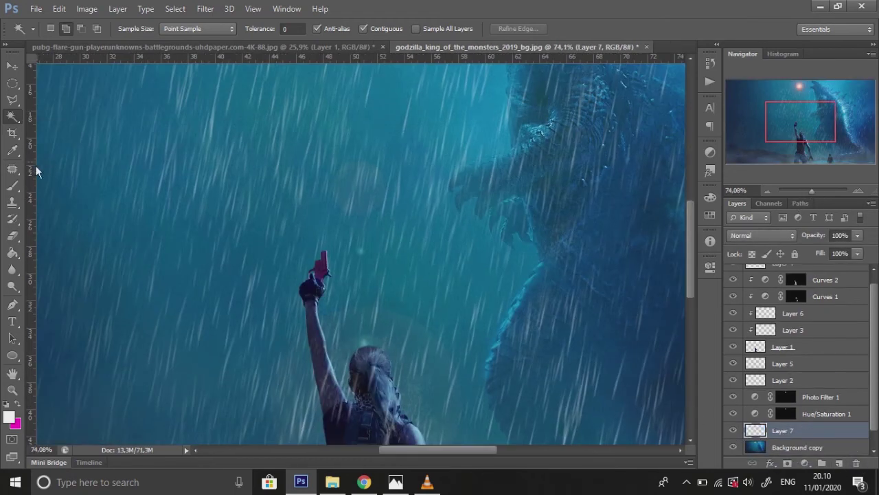
Step: Try painting a white brush stroke in the sky near the raised gun and undo it
key(b)
right_click(267, 307)
drag(355, 225, 215, 224)
text(70)
key(Return)
click(268, 29)
mouse_move(238, 138)
mouse_down()
mouse_move(258, 182)
mouse_move(274, 175)
mouse_up()
click(297, 176)
key(ctrl+z)
key(ctrl+z)
Step: Paint a soft white puff in the sky near the gun with a smaller brush at 34% opacity
click(268, 28)
drag(263, 45, 225, 46)
right_click(241, 213)
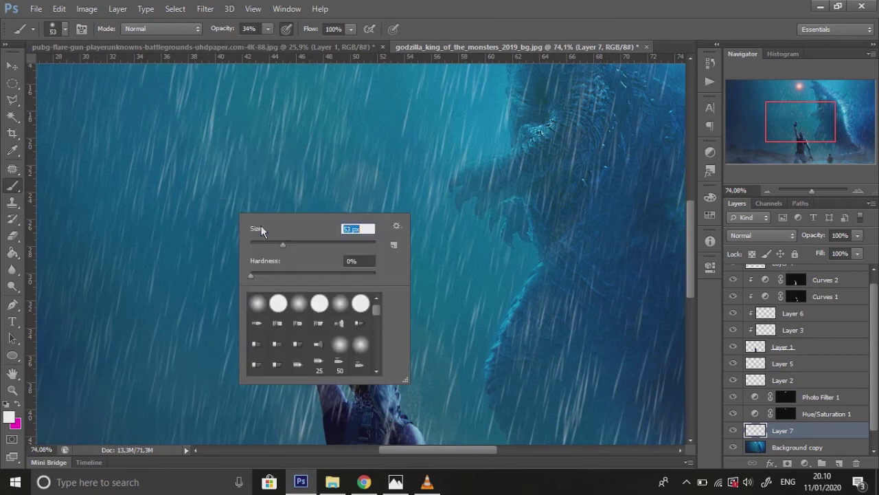
drag(286, 243, 280, 243)
drag(242, 183, 239, 161)
drag(264, 114, 246, 183)
Step: Rotate the painted white puff so that it lies horizontally
key(ctrl+t)
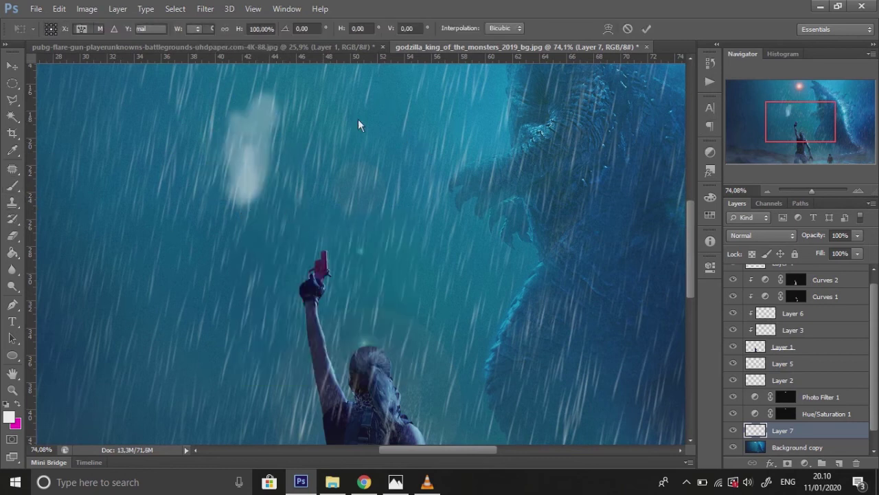
drag(358, 118, 282, 240)
key(Return)
Step: Break the puff into wispy smoke using the Eraser with a textured brush tip at 250 px and 100% opacity
click(14, 235)
right_click(218, 179)
scroll(359, 335, down, 10)
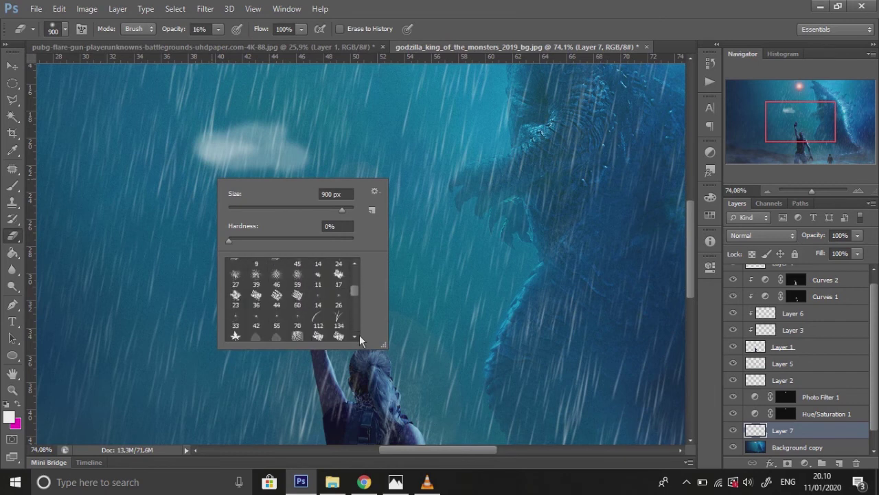
click(320, 287)
click(309, 159)
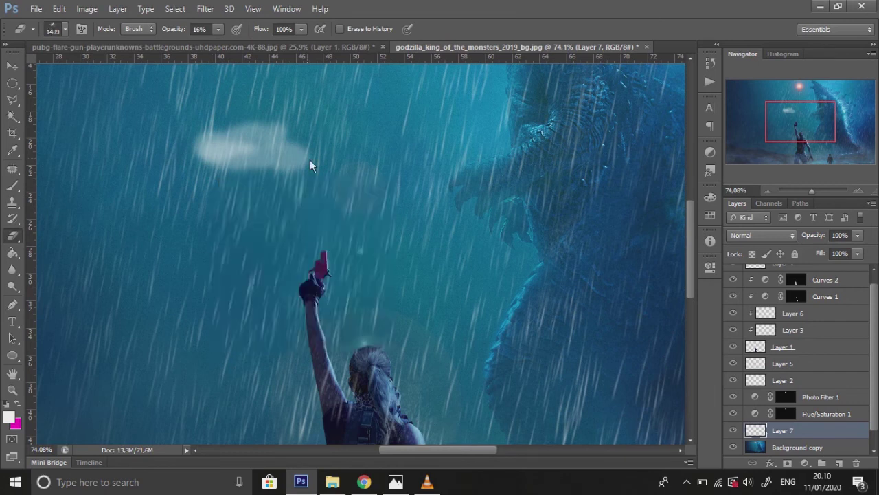
click(218, 30)
drag(170, 43, 227, 43)
click(257, 135)
click(260, 153)
click(265, 177)
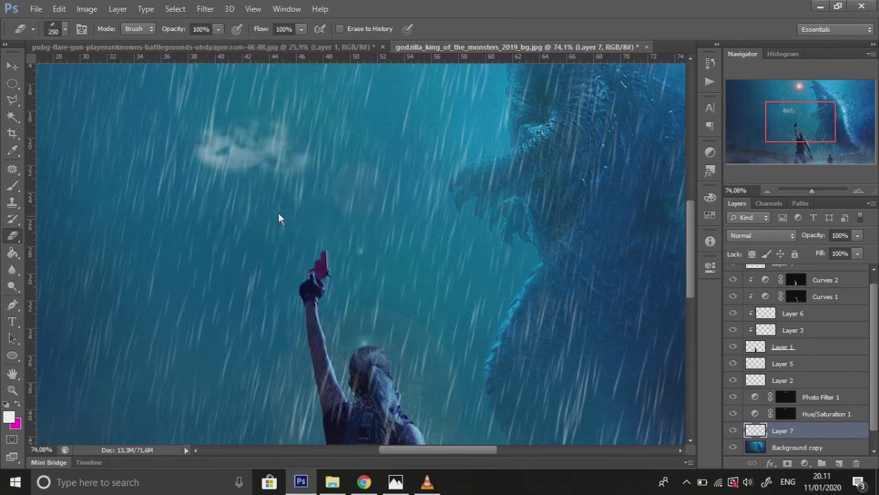
Step: Thin the smoke further with a smaller eraser at reduced opacity
key(bracketleft)
click(218, 29)
drag(219, 44, 185, 45)
click(243, 188)
Step: Move the smoke beside the flare gun's muzzle and scale it down slightly
key(v)
drag(220, 160, 343, 245)
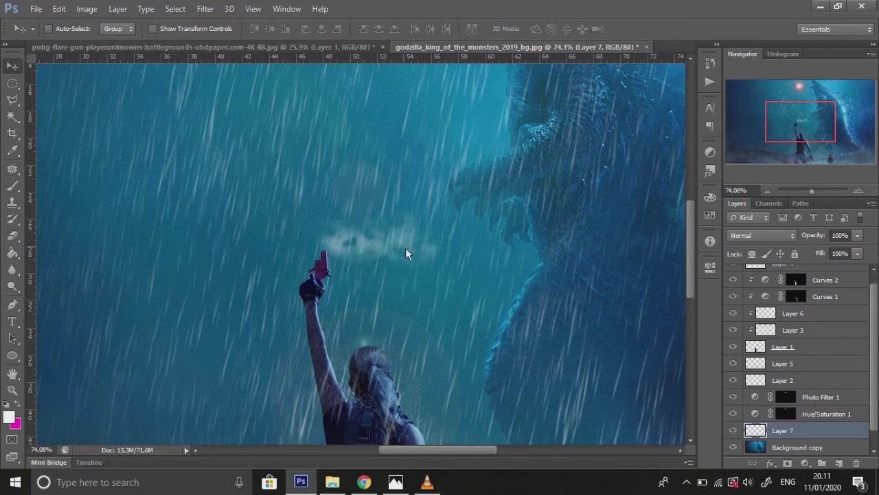
drag(814, 193, 809, 194)
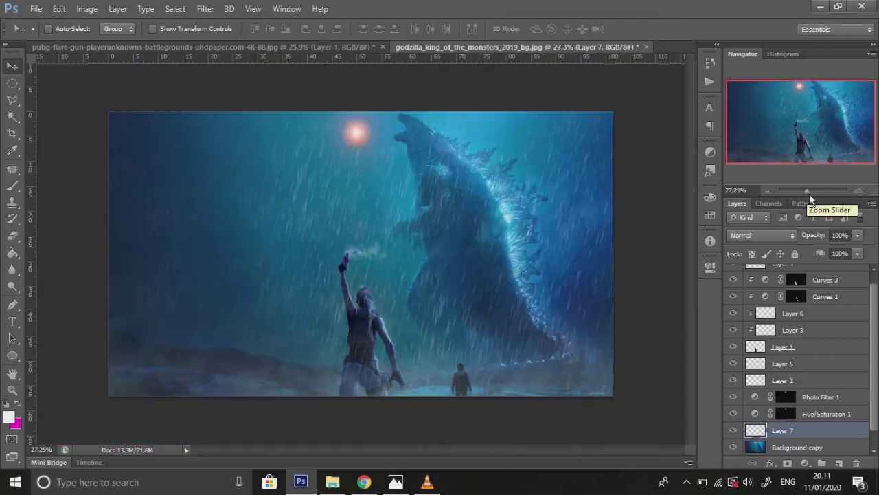
drag(817, 190, 823, 191)
key(ctrl+t)
drag(475, 286, 408, 245)
key(Return)
Step: Move Layer 7 directly below Layer 4 in the stack and set its opacity to 95%
drag(753, 431, 777, 282)
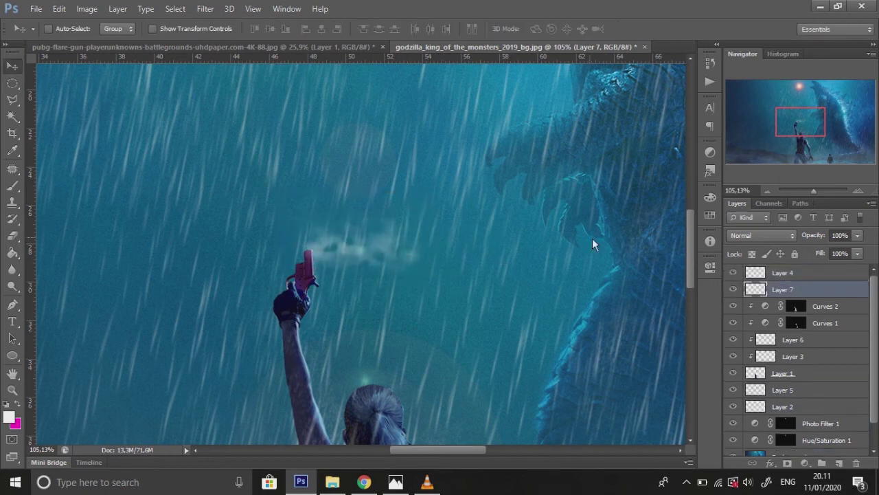
drag(813, 190, 809, 191)
drag(857, 235, 838, 247)
drag(811, 190, 819, 192)
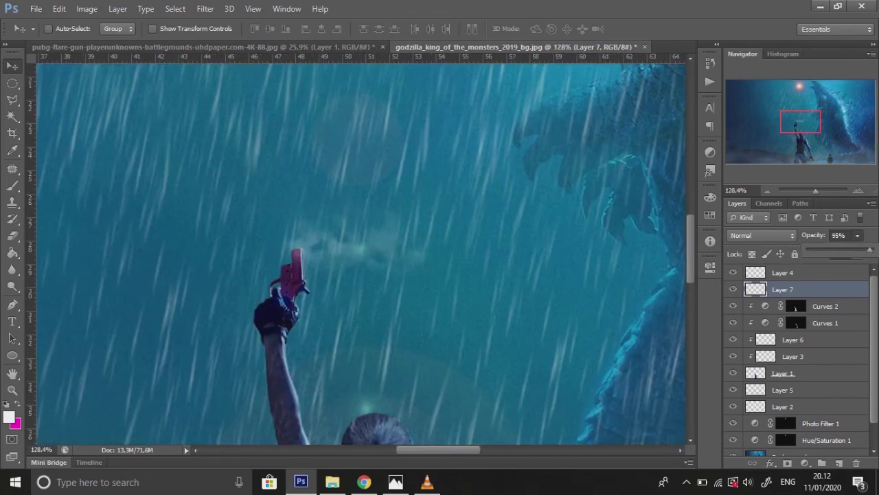
Step: Duplicate the smoke layer and lightly erase the original Layer 7, setting the Eraser's opacity to 71%
key(ctrl+j)
key(e)
click(733, 289)
click(780, 306)
click(471, 251)
drag(218, 30, 205, 43)
click(790, 289)
click(733, 289)
Step: Move the smoke on Layer 7 copy up to just below the glowing flare in the sky
drag(801, 122, 804, 95)
click(13, 66)
drag(313, 405, 318, 142)
Step: Rotate and reshape the copied smoke into a vertical trail hanging beneath the flare
key(ctrl+t)
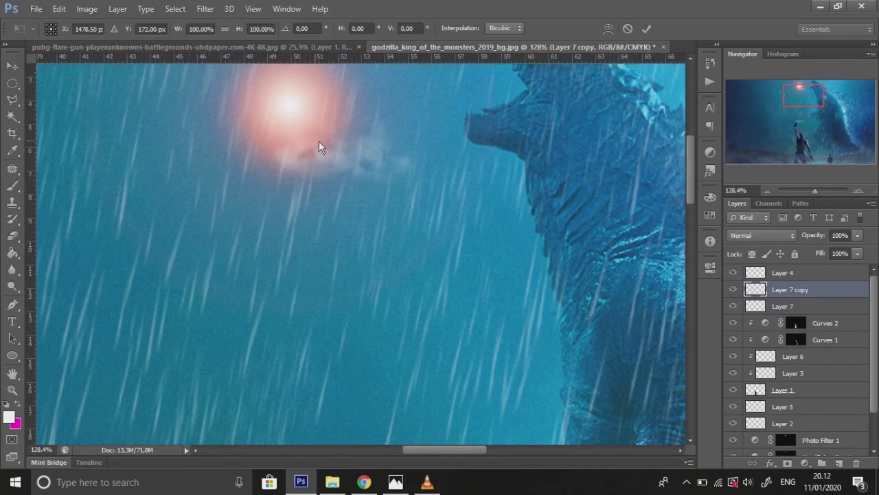
drag(508, 202, 337, 294)
drag(233, 280, 186, 333)
drag(333, 296, 374, 351)
drag(312, 258, 307, 263)
key(Return)
drag(815, 191, 808, 190)
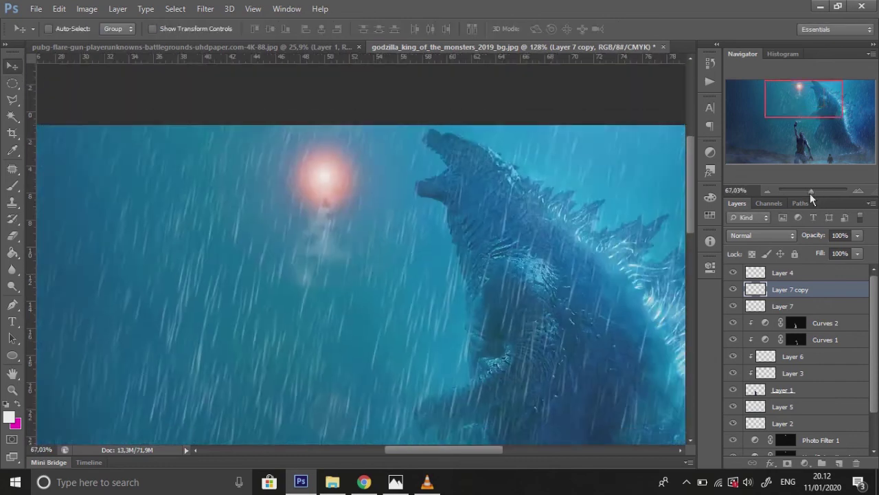
Step: Adjust the smoke trail under the flare and taper it towards its lower end
drag(380, 138, 361, 140)
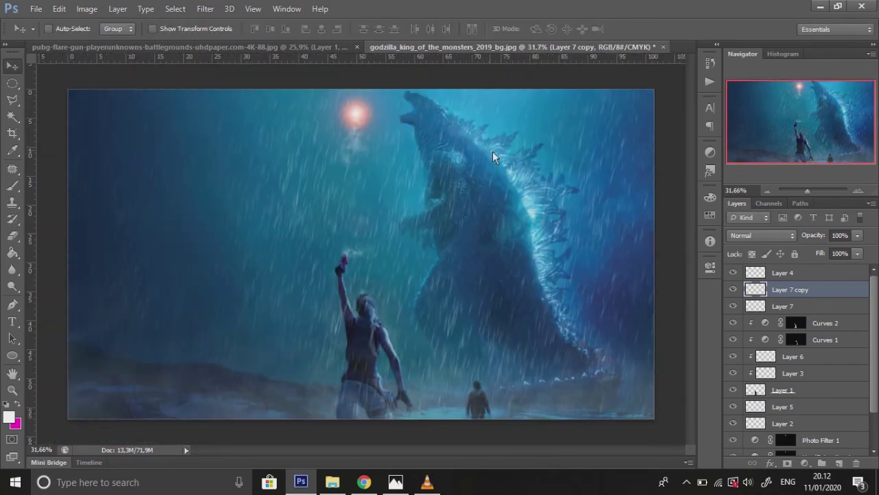
key(ctrl+t)
drag(377, 177, 348, 172)
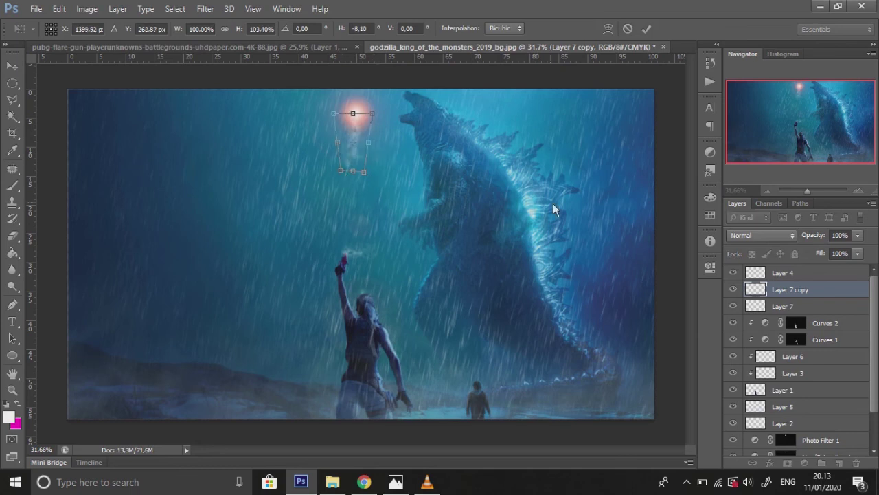
key(Return)
key(e)
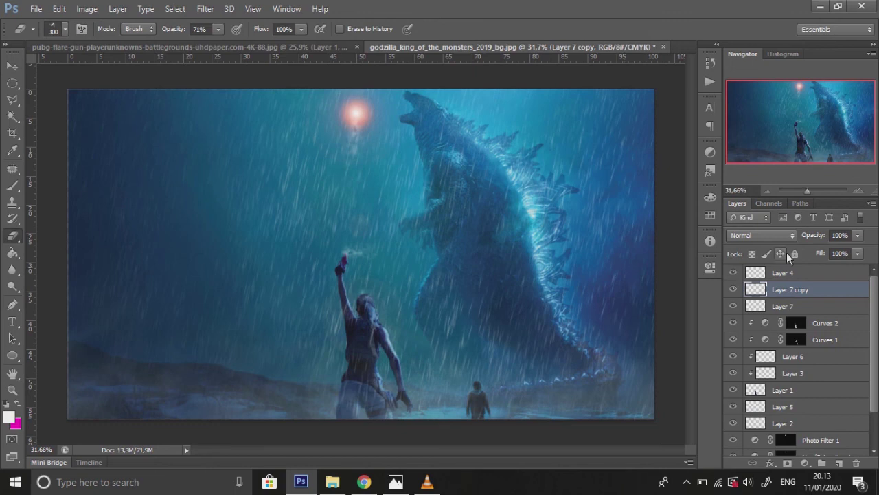
Step: Set the foreground colour to the salmon pink sampled from the flare's glow
click(277, 48)
click(530, 48)
drag(807, 192, 817, 192)
click(799, 92)
click(9, 417)
click(390, 157)
click(840, 181)
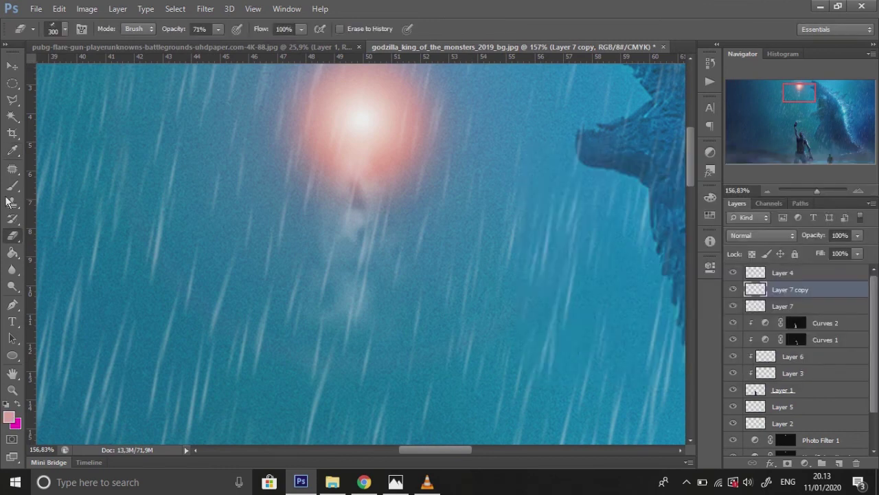
Step: Paint salmon-pink streaks from the flare down into the smoke with a 14 px brush at 34% opacity
click(12, 186)
right_click(408, 183)
click(428, 214)
drag(333, 185, 335, 249)
drag(385, 232, 390, 162)
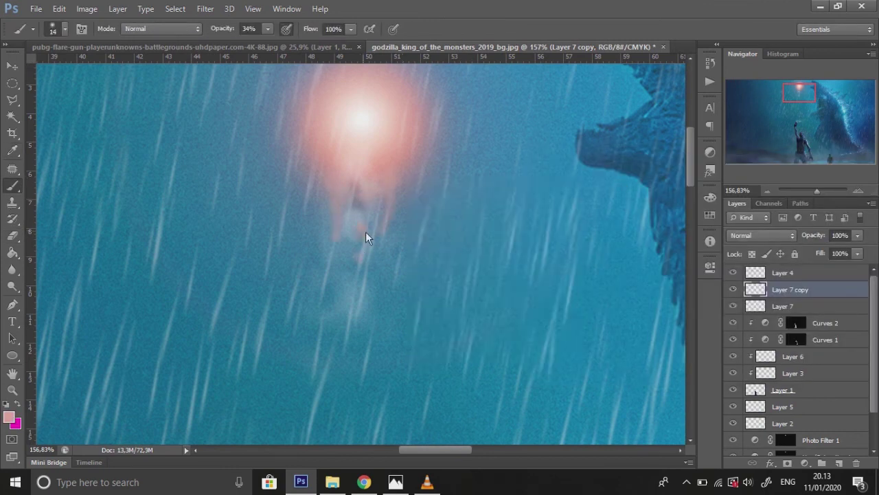
Step: Paint fainter pink streaks down the smoke trail and horizontal rays beside the flare at 18% brush opacity
click(266, 30)
drag(267, 43, 256, 43)
drag(342, 241, 352, 292)
drag(816, 191, 814, 190)
click(803, 94)
click(802, 92)
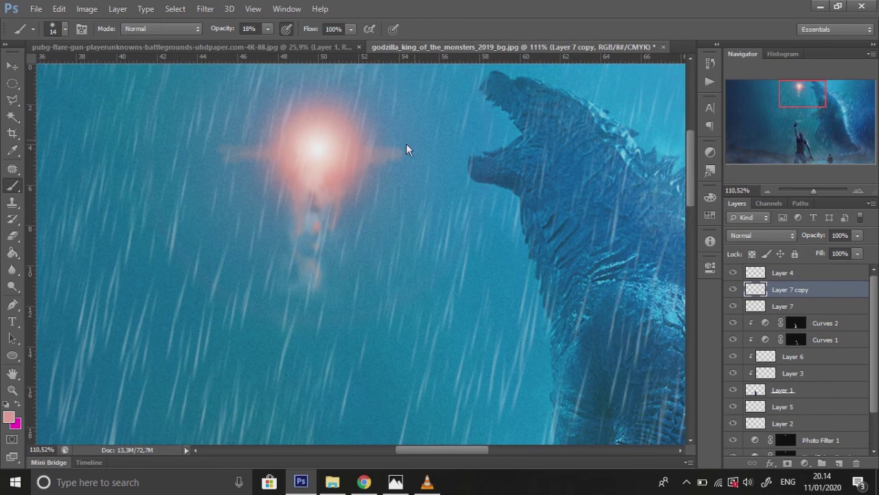
Step: Extend the flare's horizontal rays outward with the brush at 11% opacity
click(268, 30)
drag(267, 43, 262, 43)
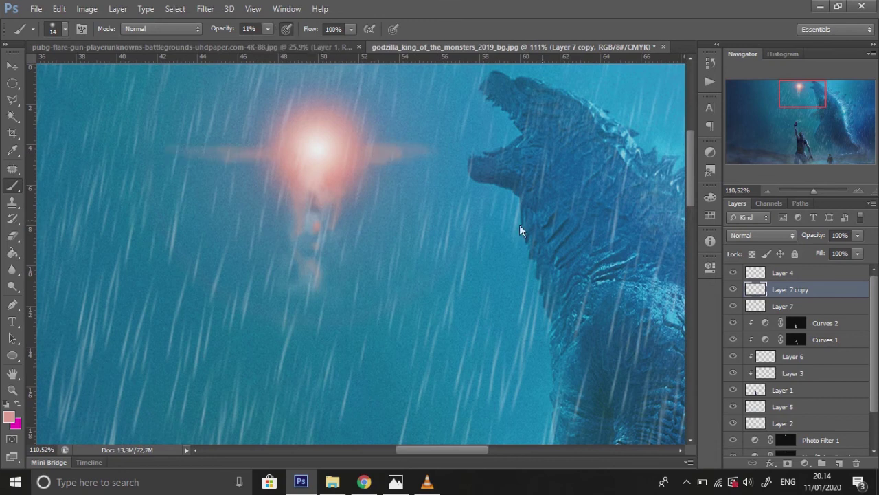
scroll(520, 227, down, 3)
drag(800, 117, 800, 109)
key(e)
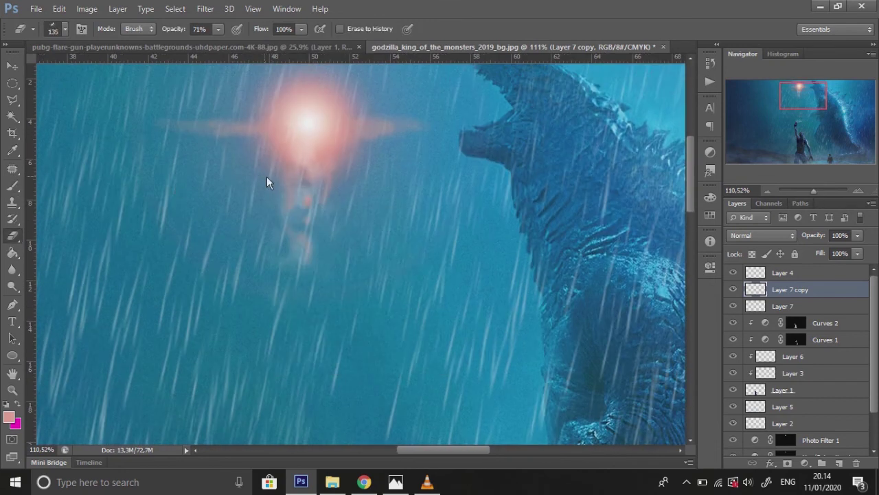
drag(813, 191, 809, 190)
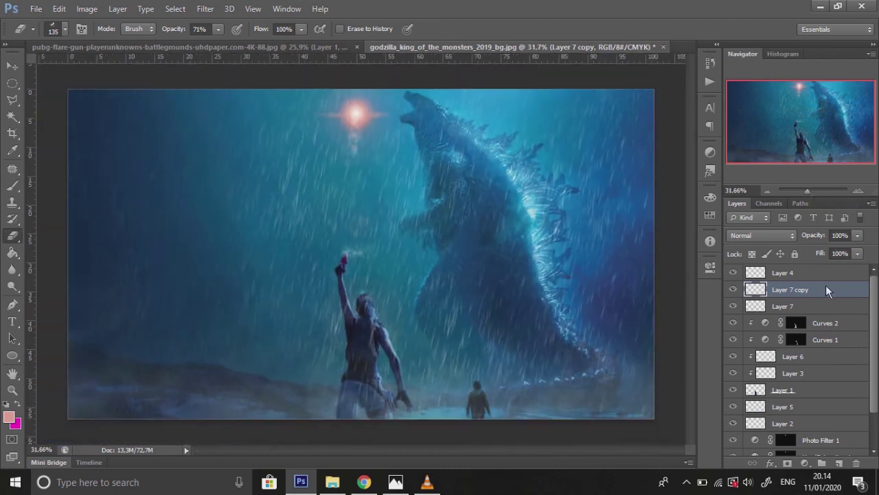
Step: Check what Layer 6, Layer 5 and Curves 2 contribute to the image by hiding and showing them
click(735, 356)
click(735, 355)
click(735, 355)
scroll(736, 371, down, 1)
click(738, 386)
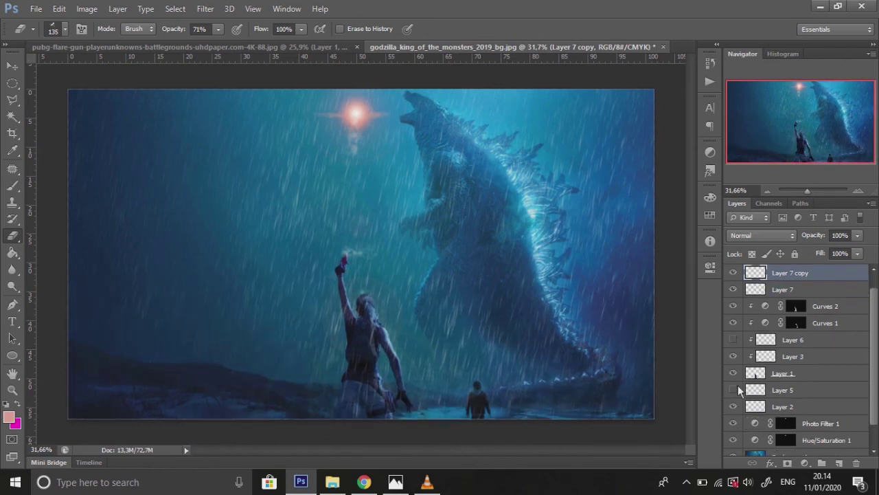
click(738, 387)
click(734, 339)
click(737, 307)
click(737, 307)
Step: Retouch the Curves 2 mask over the woman with a 215 px brush at 11% opacity and set the layer's opacity to 73%
click(795, 308)
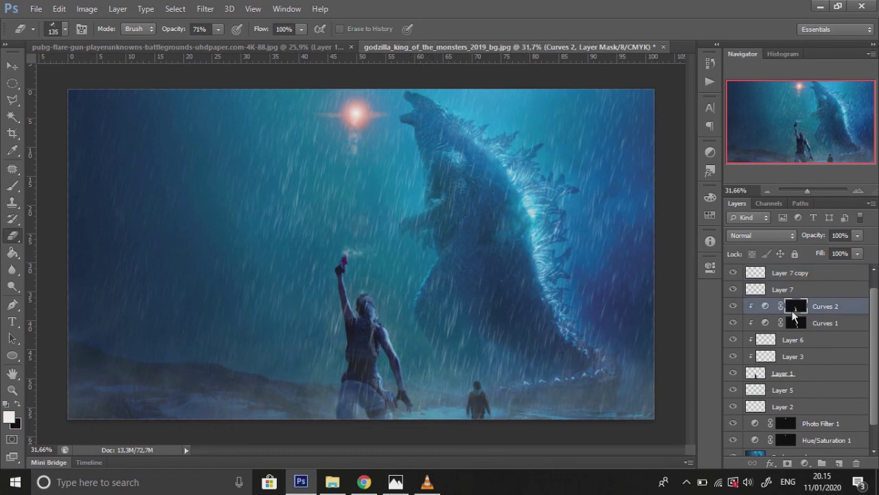
key(b)
right_click(306, 230)
click(16, 404)
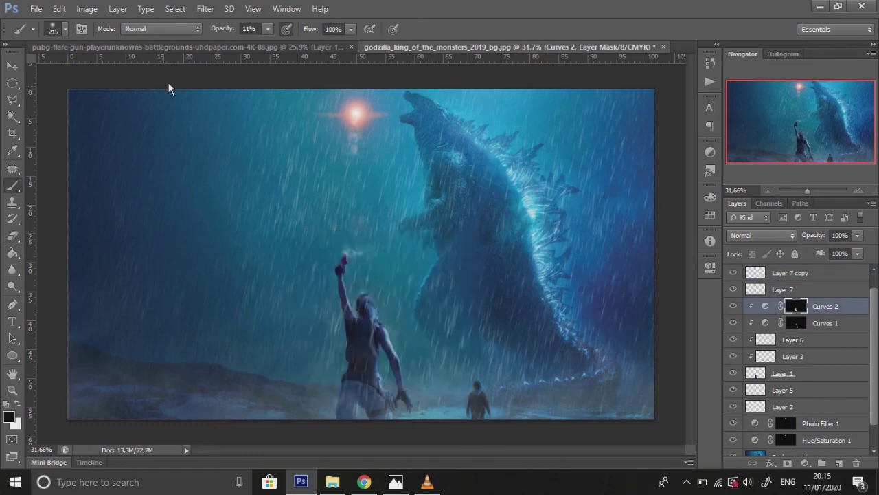
click(858, 235)
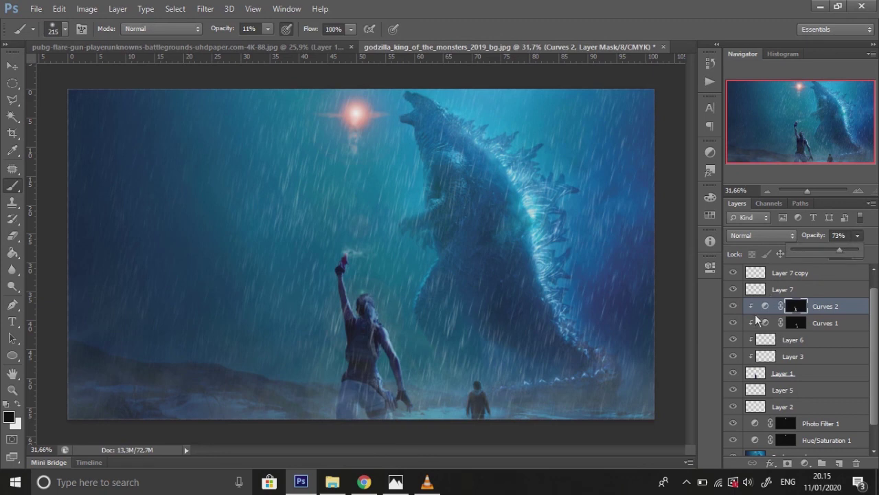
Step: Apply a slight tonal adjustment to the woman on Layer 1
click(753, 377)
click(97, 9)
mouse_move(130, 42)
click(276, 77)
drag(676, 269, 677, 273)
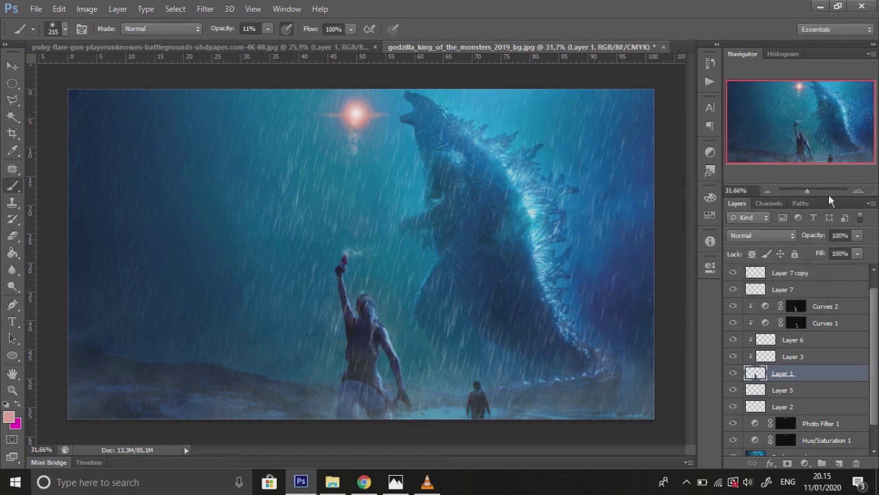
drag(828, 195, 807, 191)
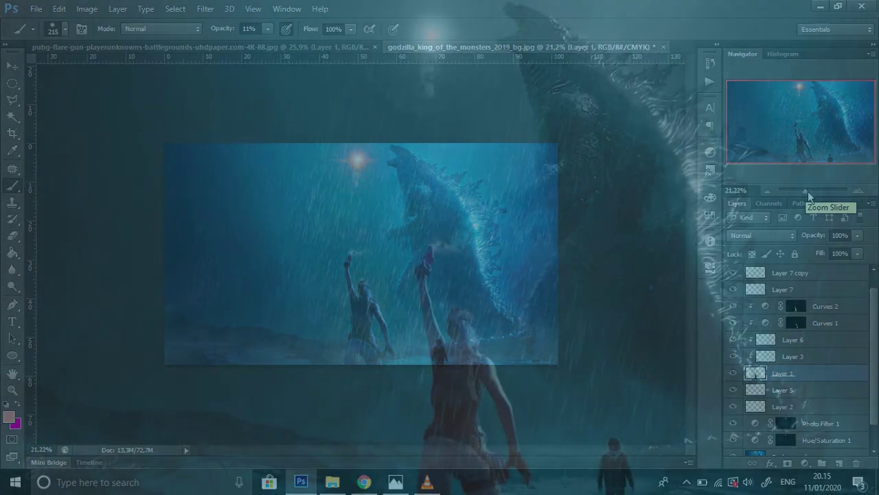